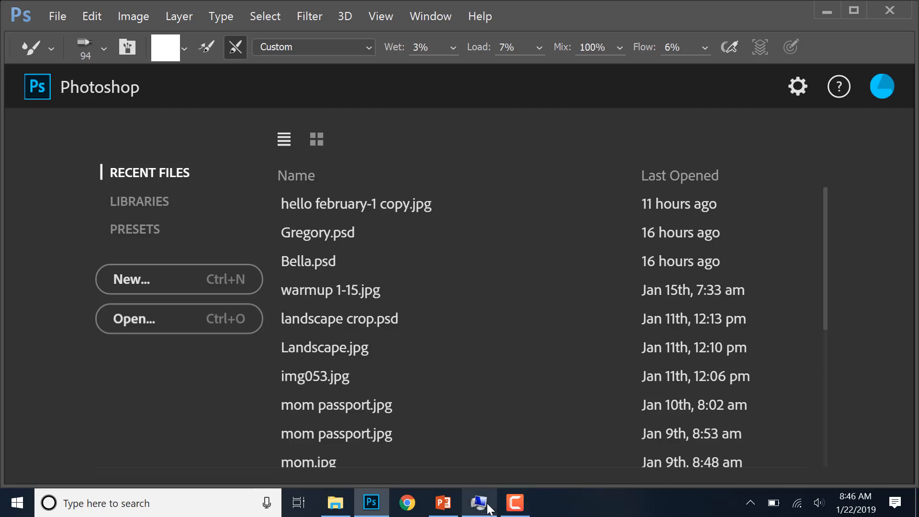
# - Look through the Wicomico County Public Schools application list for Adobe Photoshop CC and return to Photoshop
pyautogui.click(481, 504)
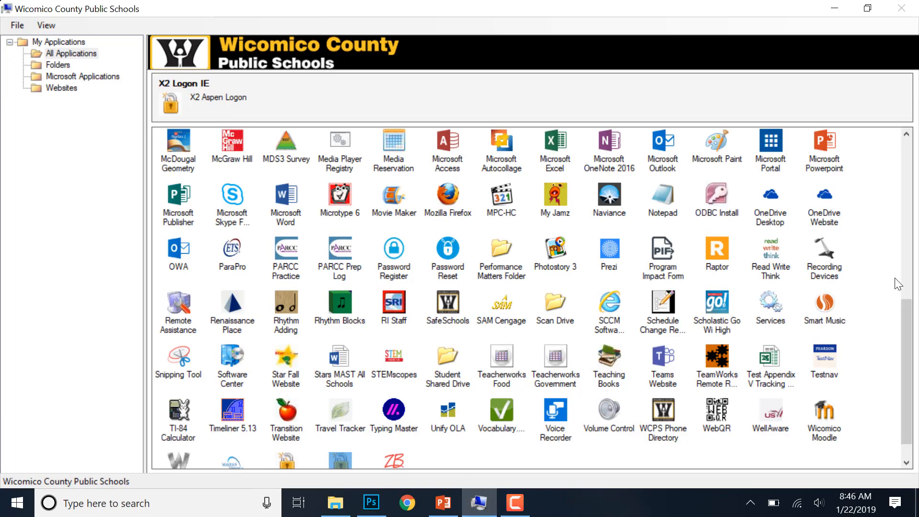
pyautogui.moveTo(907, 306); pyautogui.dragTo(910, 130)
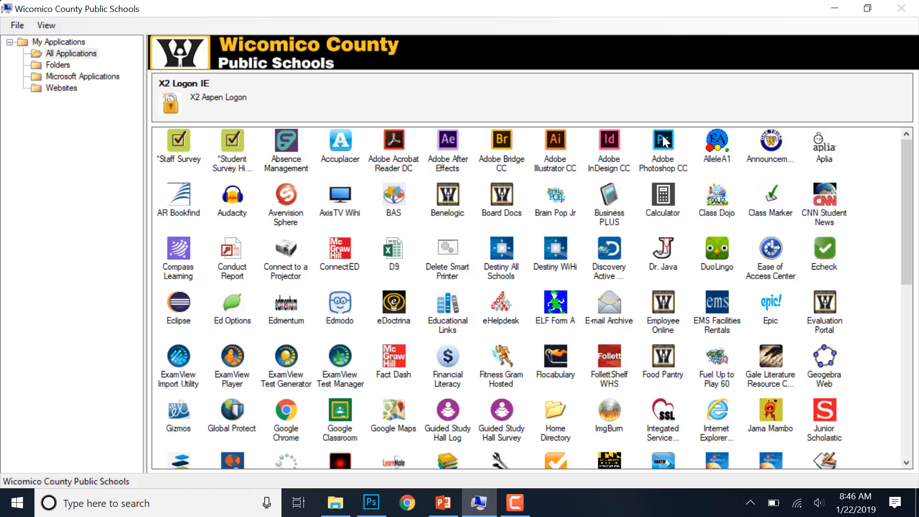
pyautogui.click(374, 511)
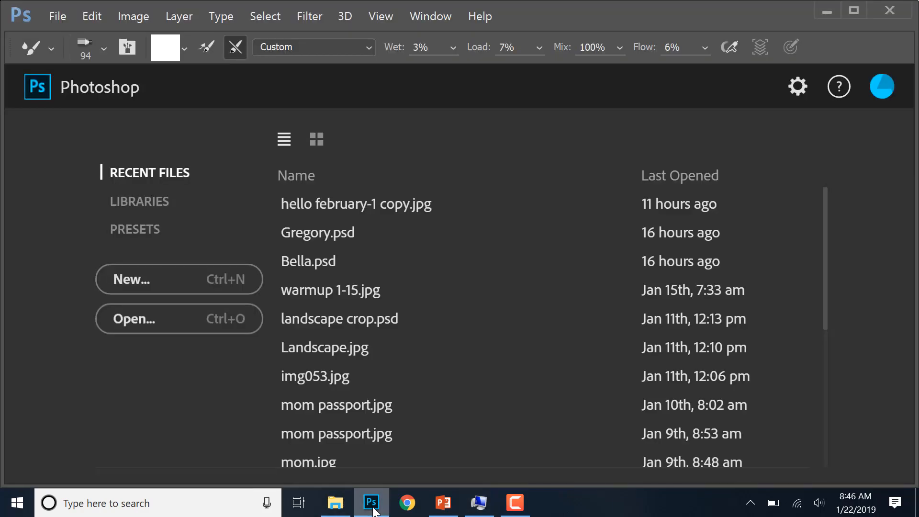
# - Create a new 11 x 8.5 inch document named collage at 300 pixels/inch in CMYK Color with a white background
pyautogui.click(148, 290)
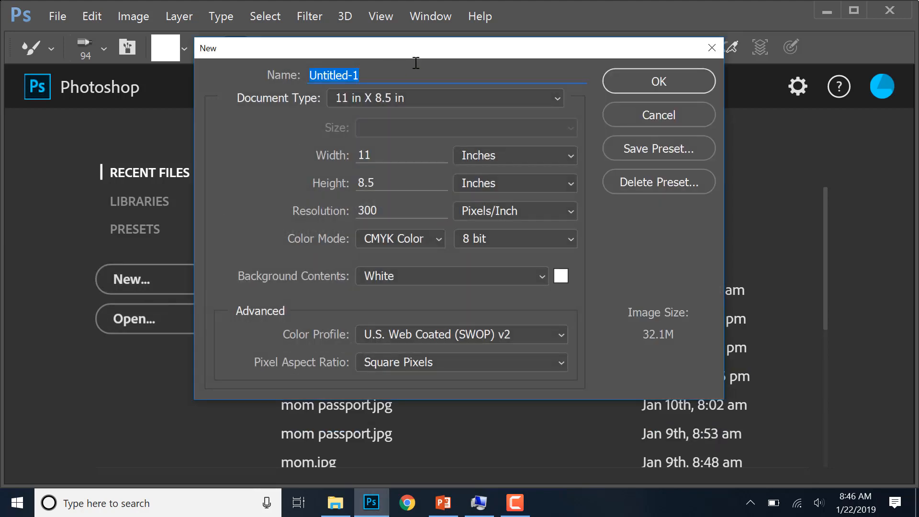
pyautogui.write('collage')
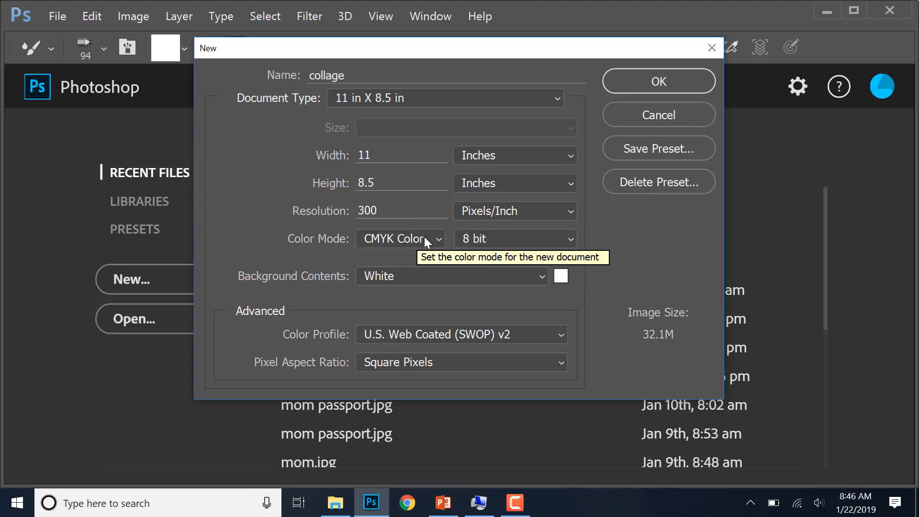
pyautogui.click(424, 237)
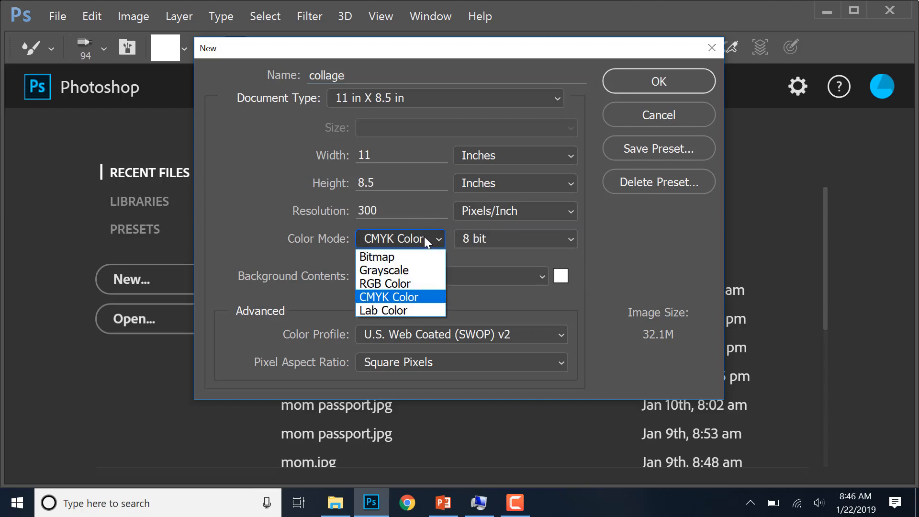
pyautogui.click(414, 297)
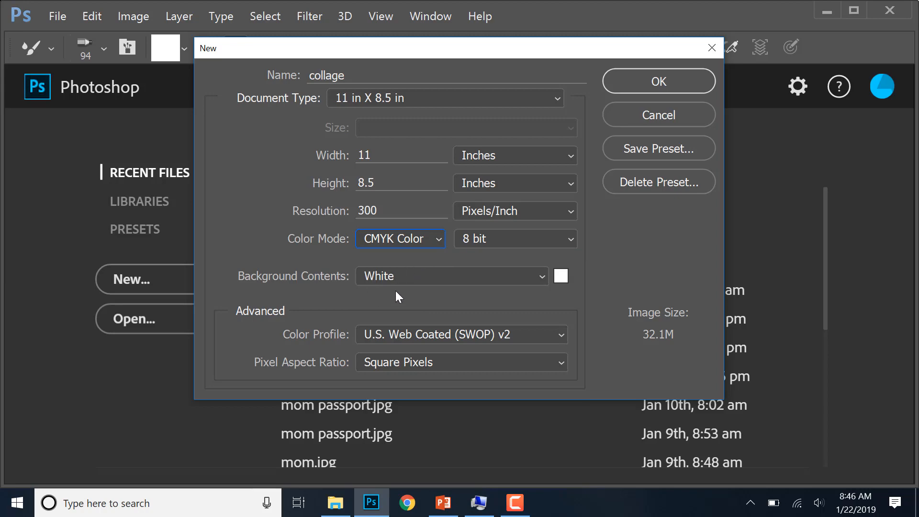
pyautogui.click(653, 83)
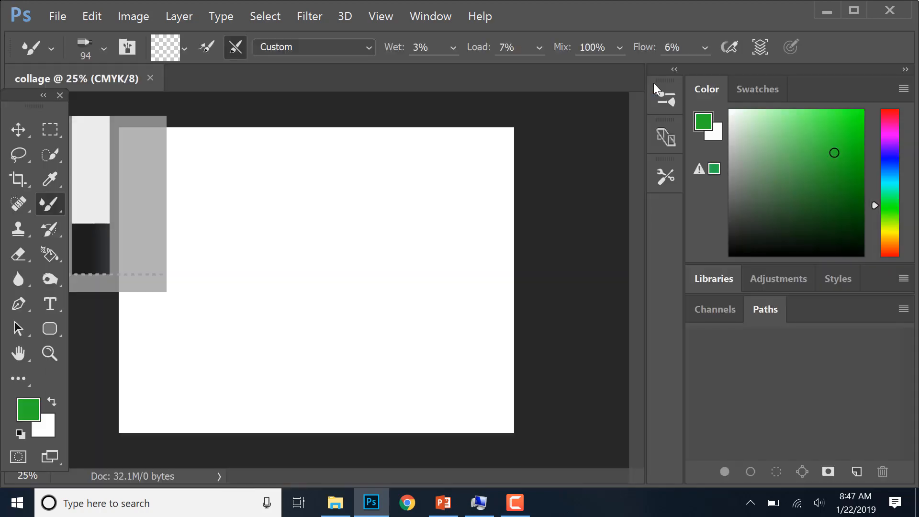
# - Activate the Move tool and display the Layers panel for the collage document
pyautogui.click(19, 132)
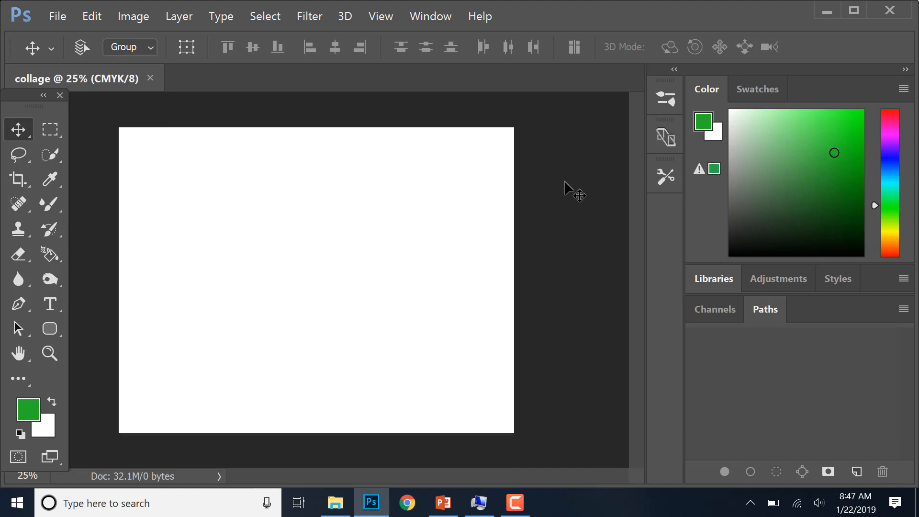
pyautogui.click(438, 12)
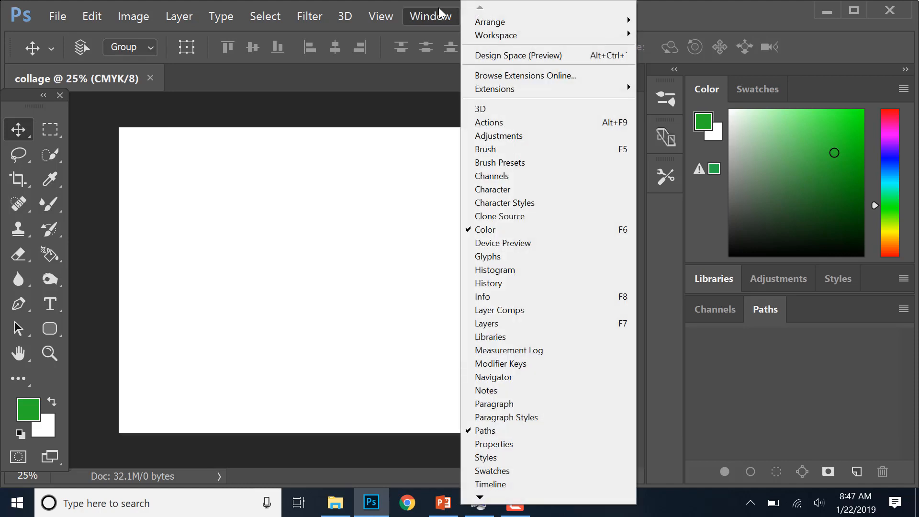
pyautogui.click(508, 323)
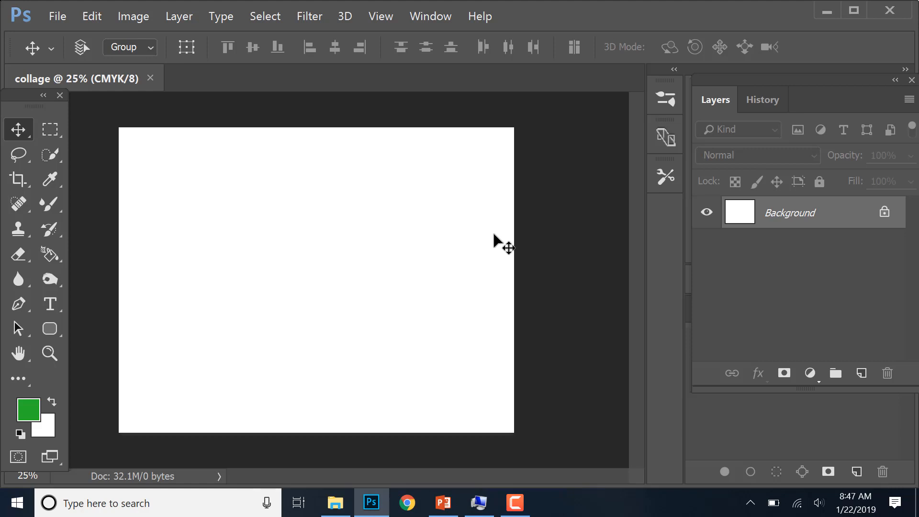
pyautogui.click(56, 19)
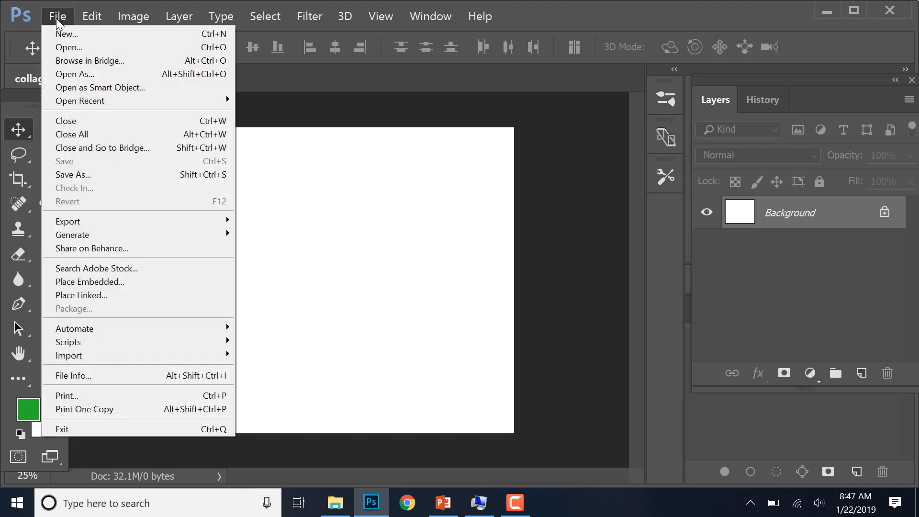
pyautogui.click(59, 48)
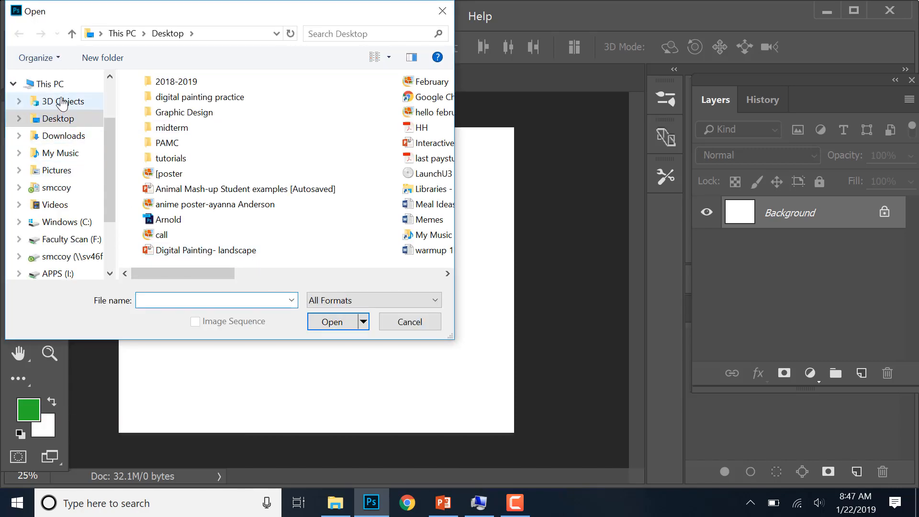
pyautogui.click(33, 120)
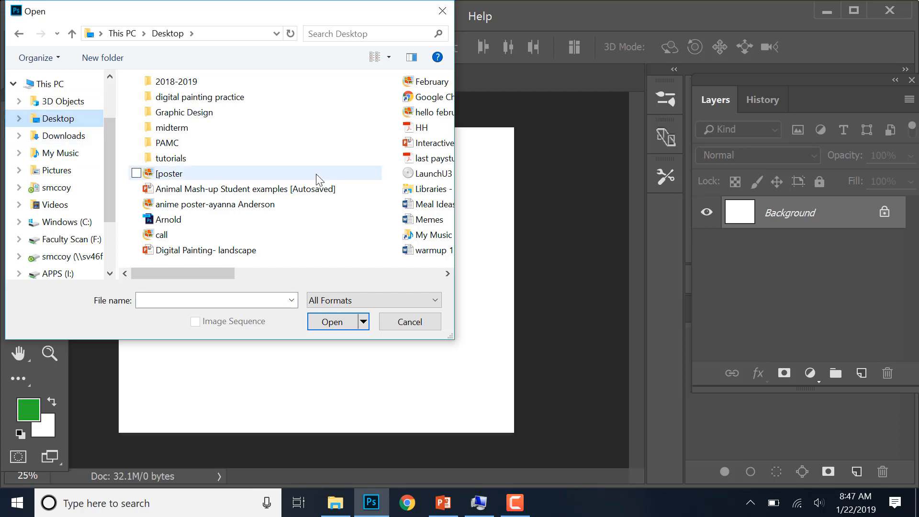
pyautogui.hscroll(5, 329, 216)
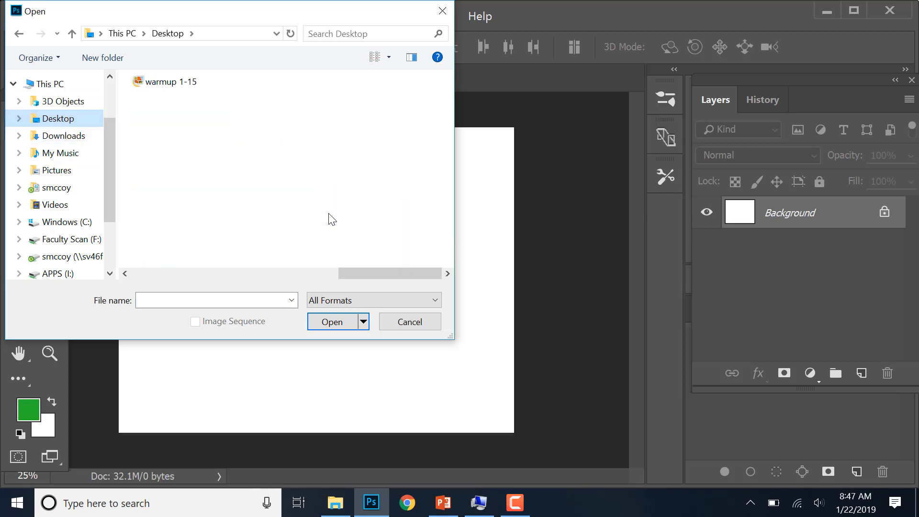
pyautogui.hscroll(-3, 331, 220)
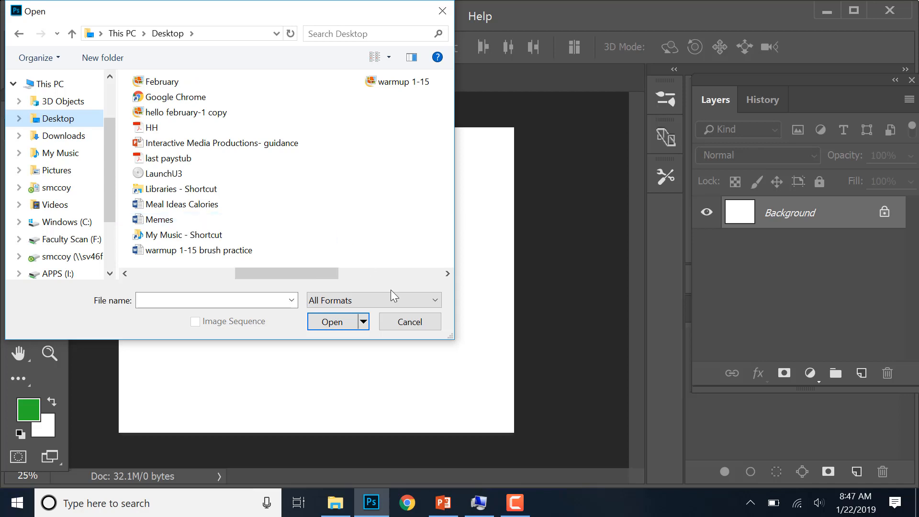
pyautogui.click(401, 325)
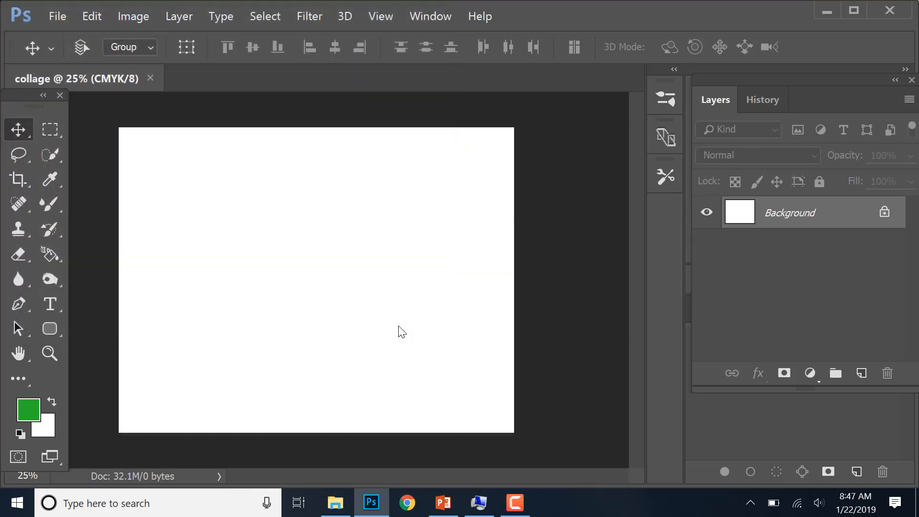
# - Switch to Google Chrome and search Google Images for "fish"
pyautogui.click(408, 503)
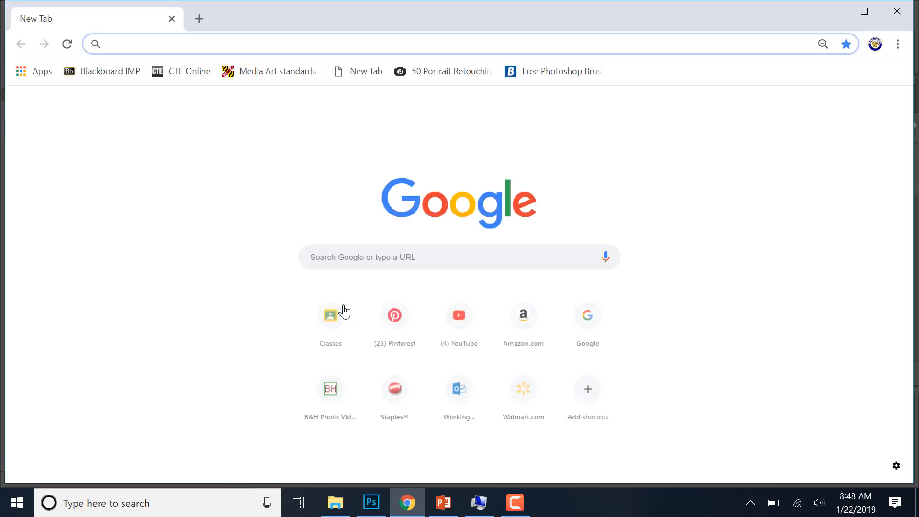
pyautogui.click(350, 256)
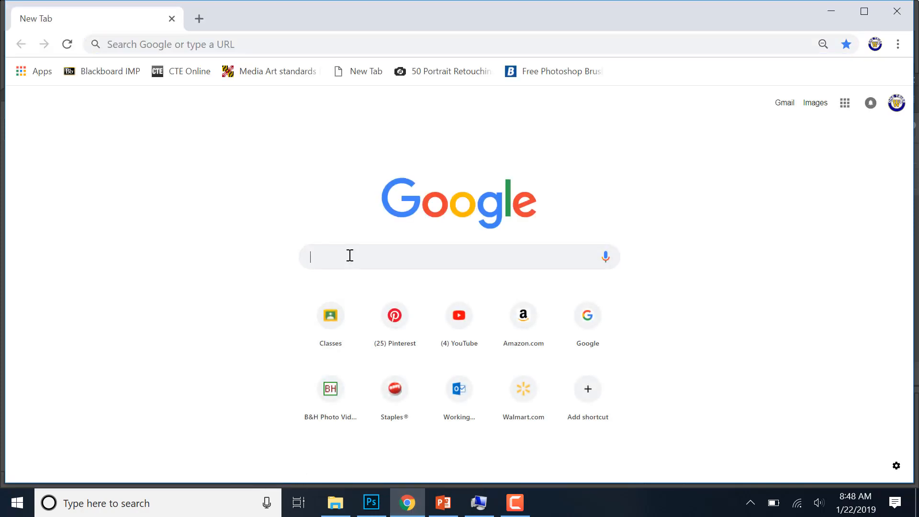
pyautogui.write('fish')
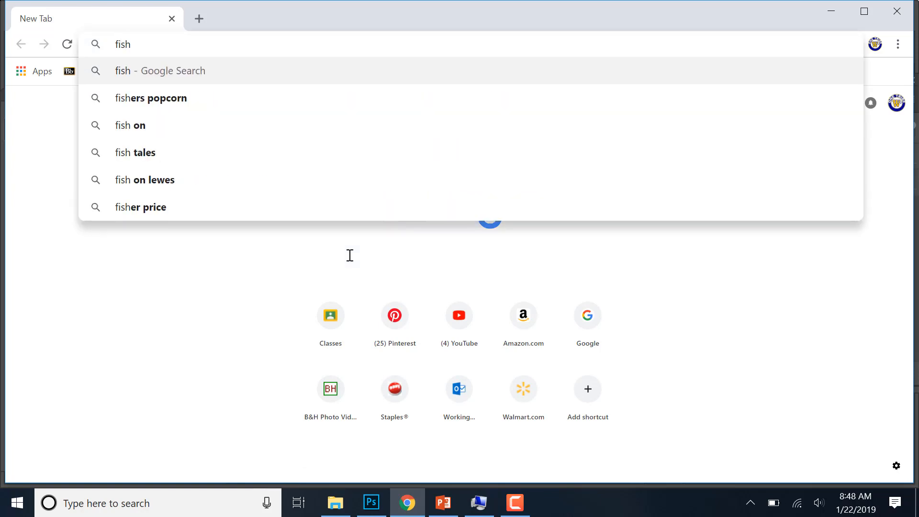
pyautogui.press('Return')
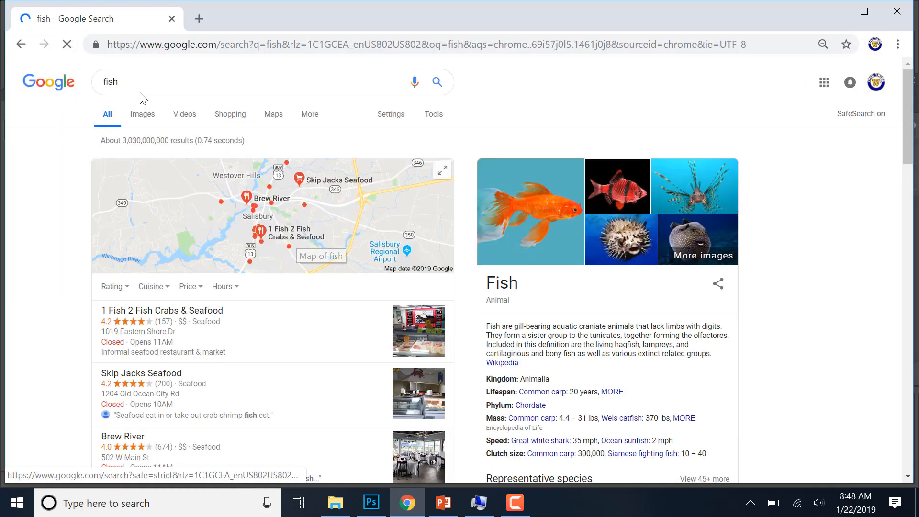
pyautogui.click(141, 120)
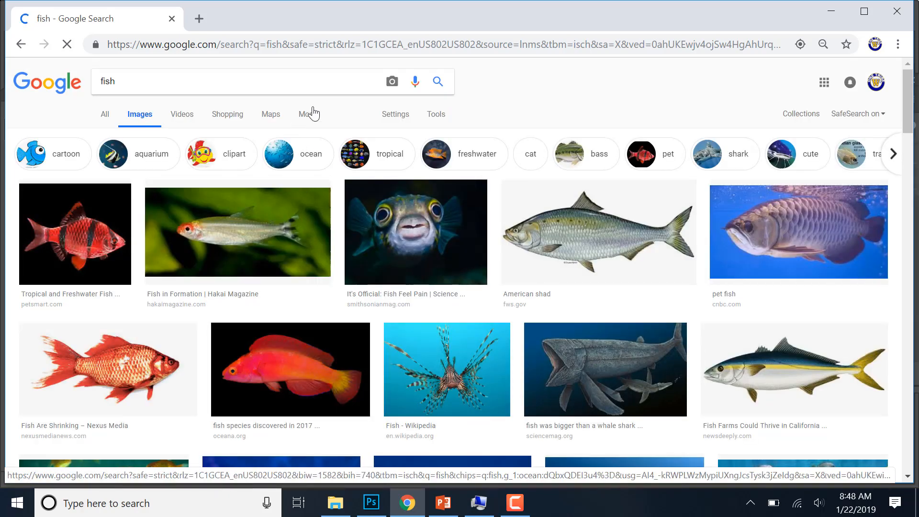
# - Run an advanced image search for fish with the file type restricted to JPG files
pyautogui.click(394, 116)
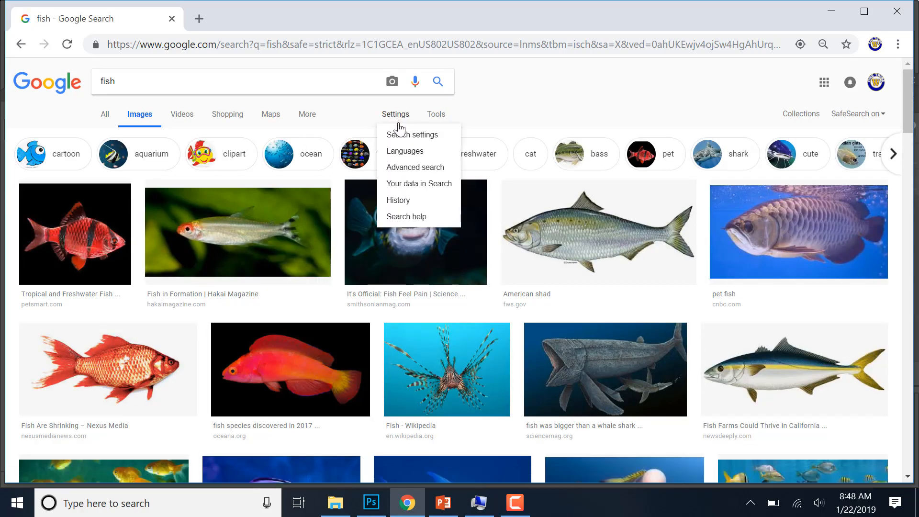
pyautogui.click(407, 167)
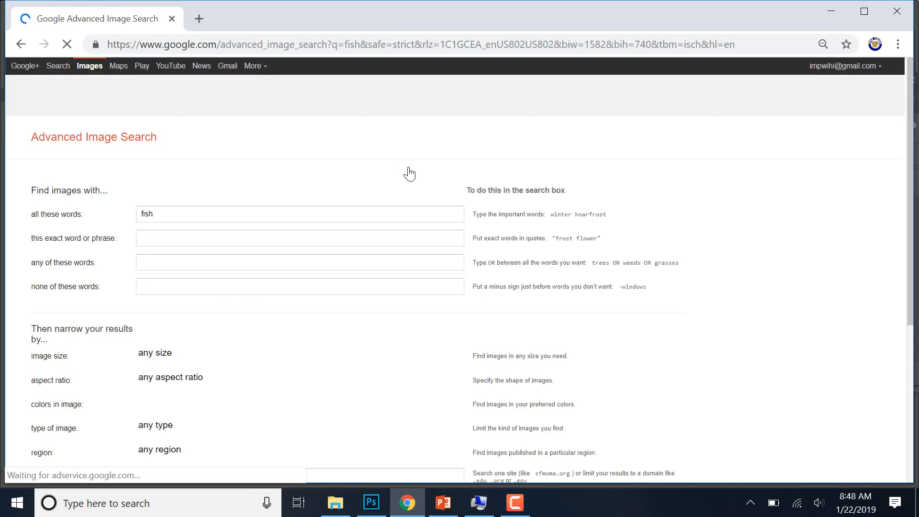
pyautogui.scroll(-4, 364, 287)
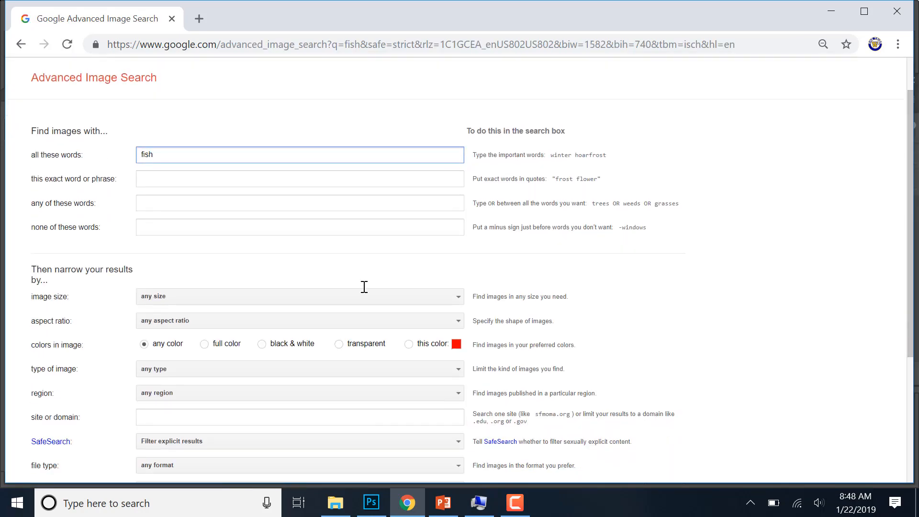
pyautogui.click(266, 346)
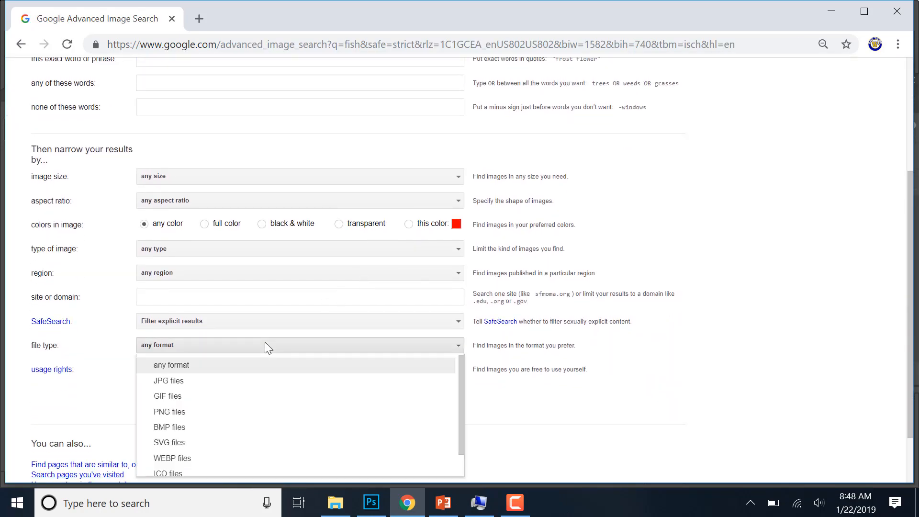
pyautogui.click(215, 382)
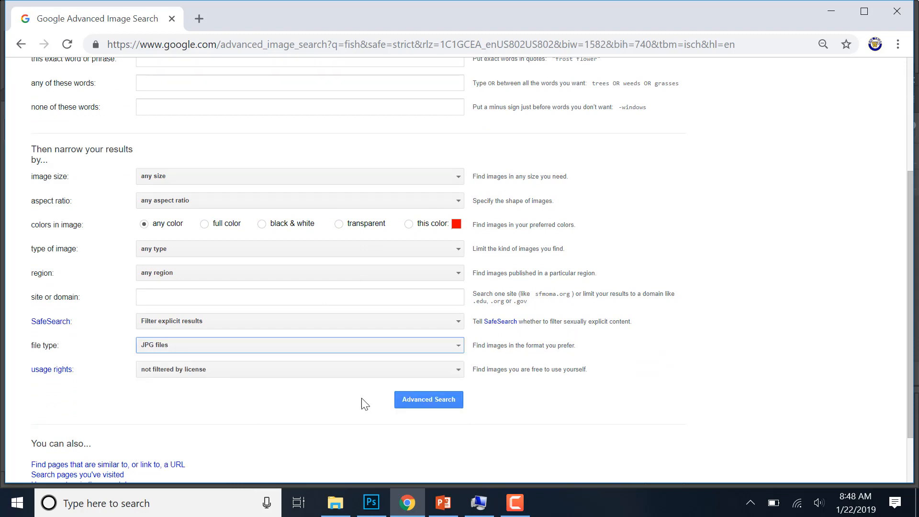
pyautogui.click(412, 403)
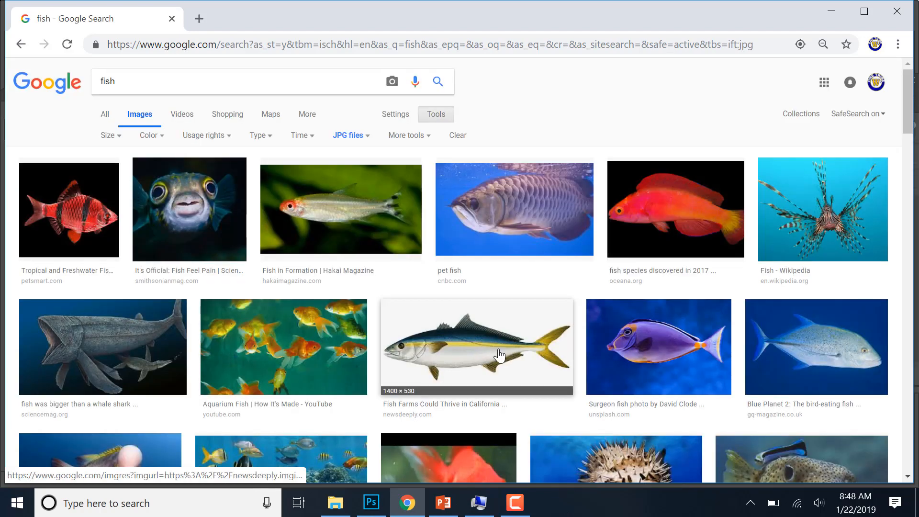
# - Open the preview of the orange and white clownfish photo from petcha.com in the image results
pyautogui.scroll(-7, 499, 355)
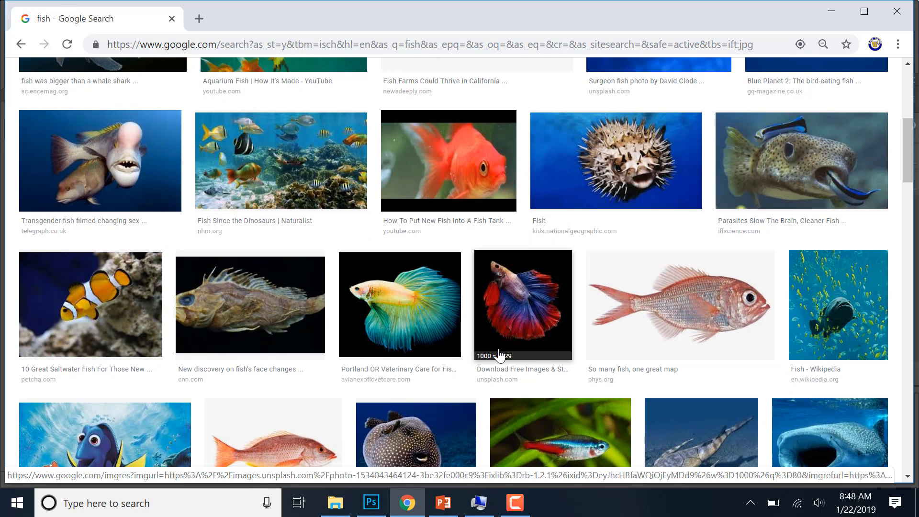
pyautogui.scroll(-2, 499, 355)
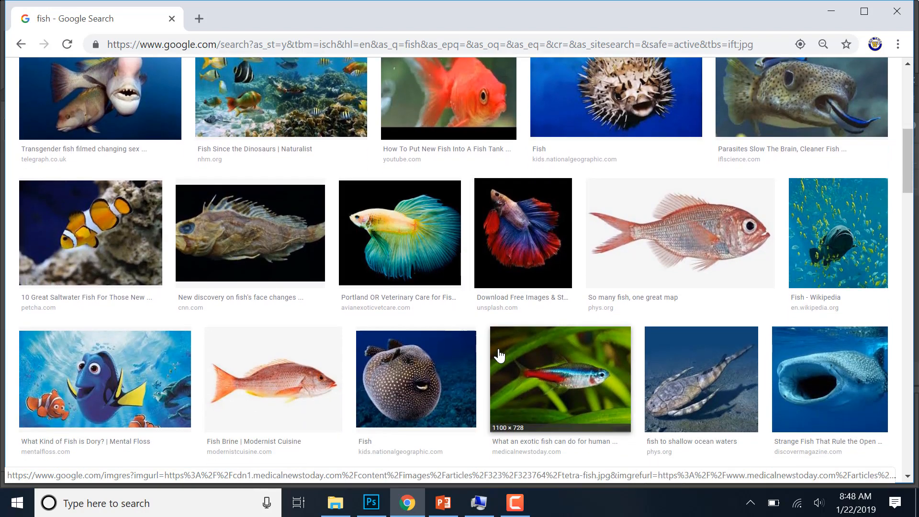
pyautogui.scroll(2, 499, 355)
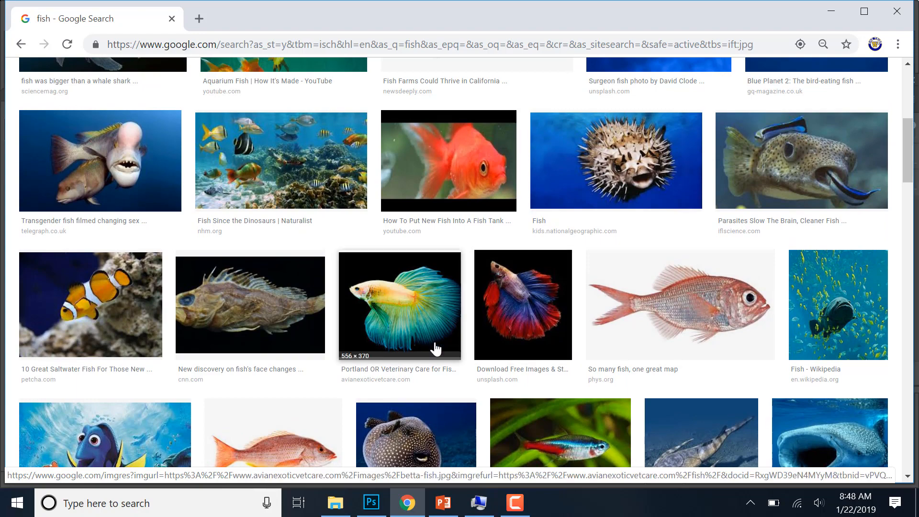
pyautogui.click(139, 299)
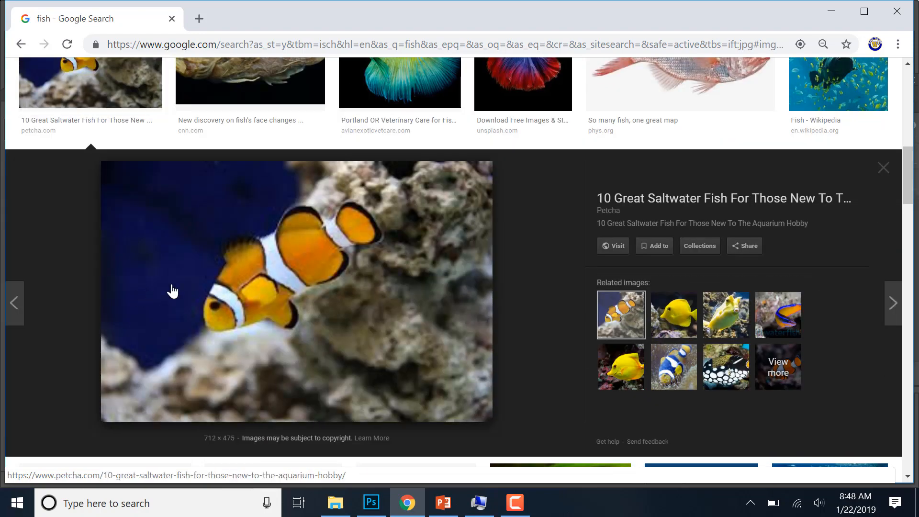
# - Save the previewed clownfish photo to the Desktop as the JPEG image clownfish
pyautogui.rightClick(236, 288)
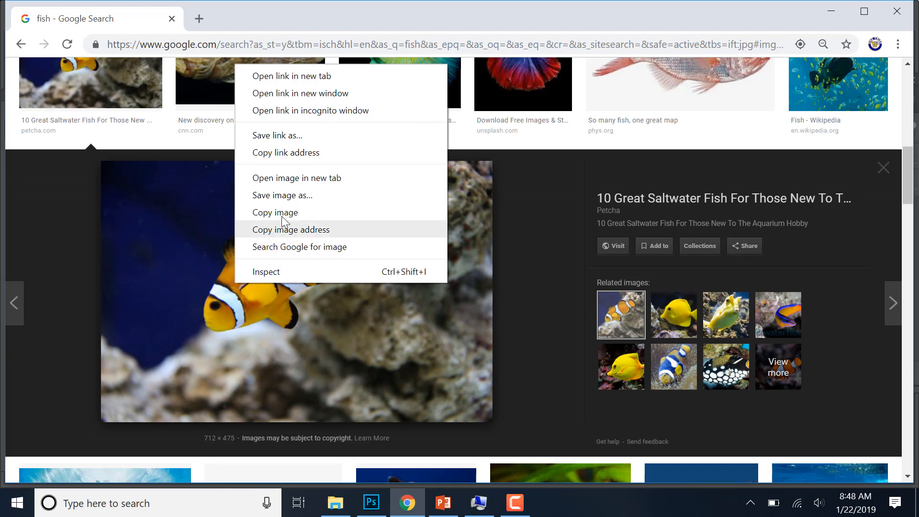
pyautogui.click(299, 195)
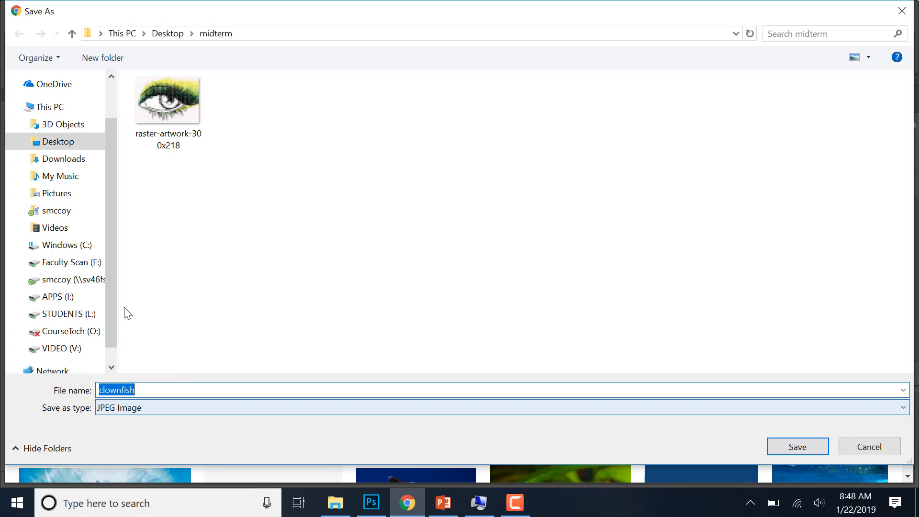
pyautogui.click(54, 152)
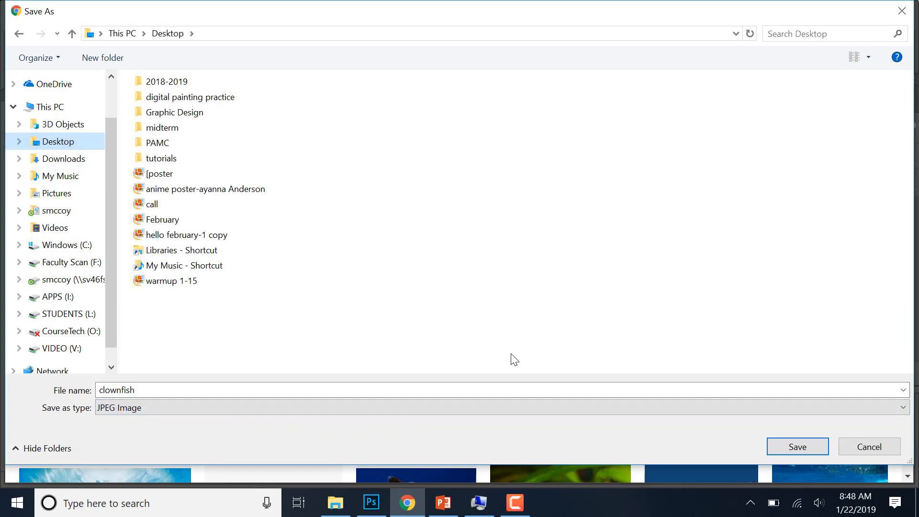
pyautogui.click(794, 447)
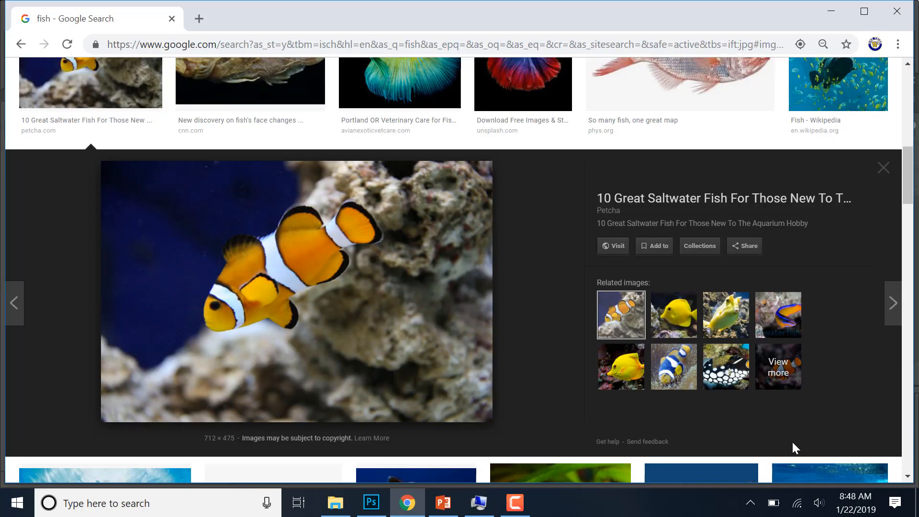
# - Preview the spiny pufferfish photo from kids.nationalgeographic.com, save it as a JPEG to the Desktop and close the preview
pyautogui.scroll(3, 618, 244)
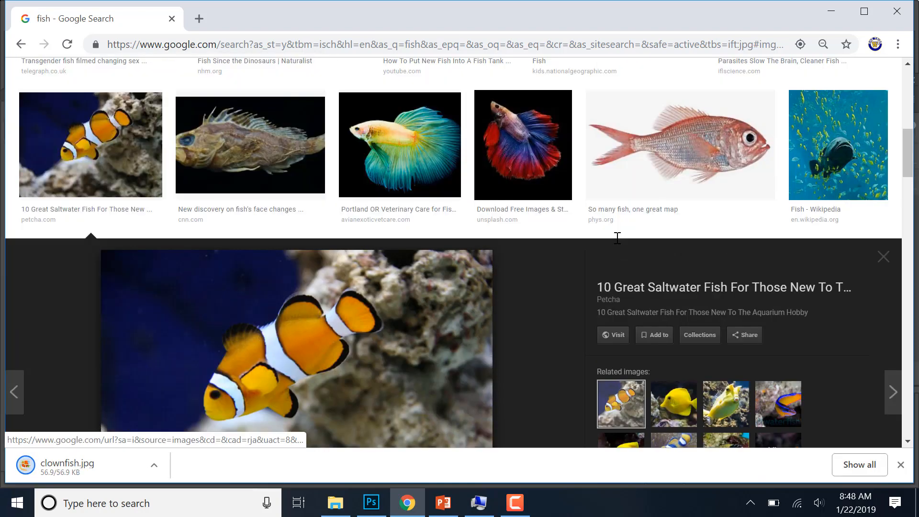
pyautogui.scroll(5, 617, 244)
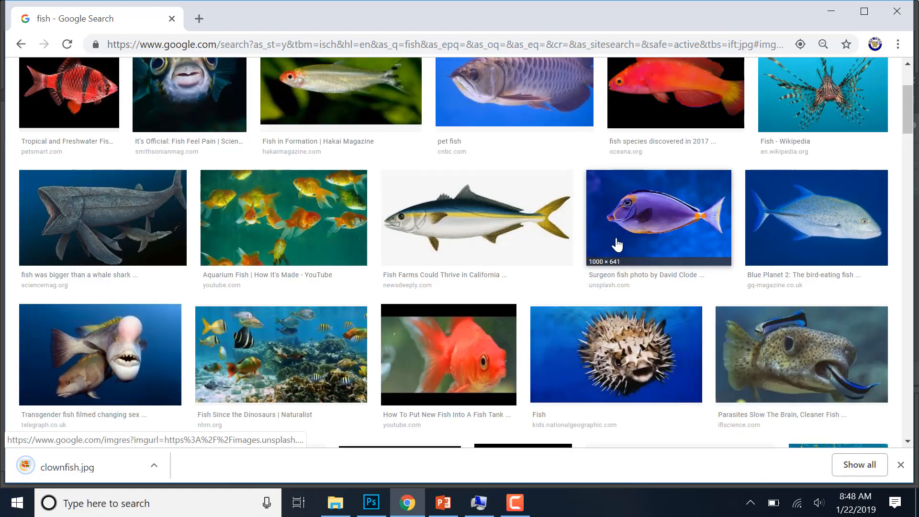
pyautogui.click(616, 353)
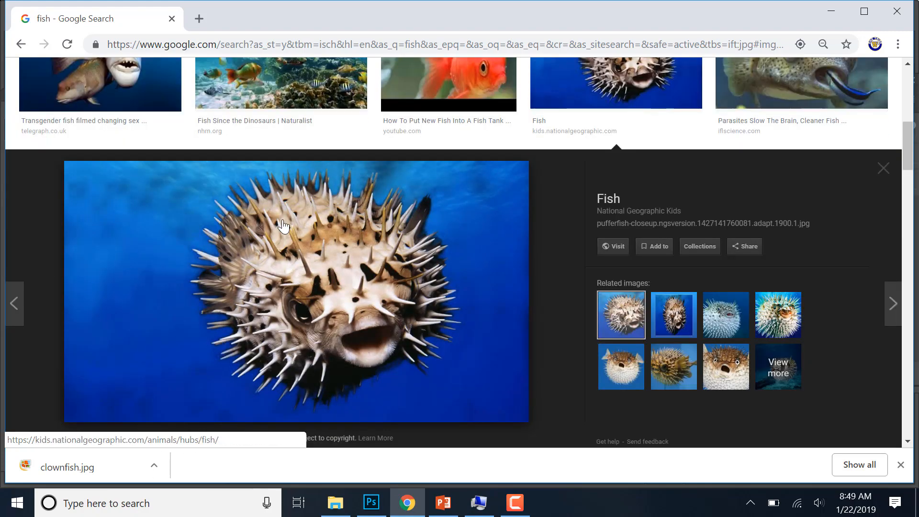
pyautogui.rightClick(283, 225)
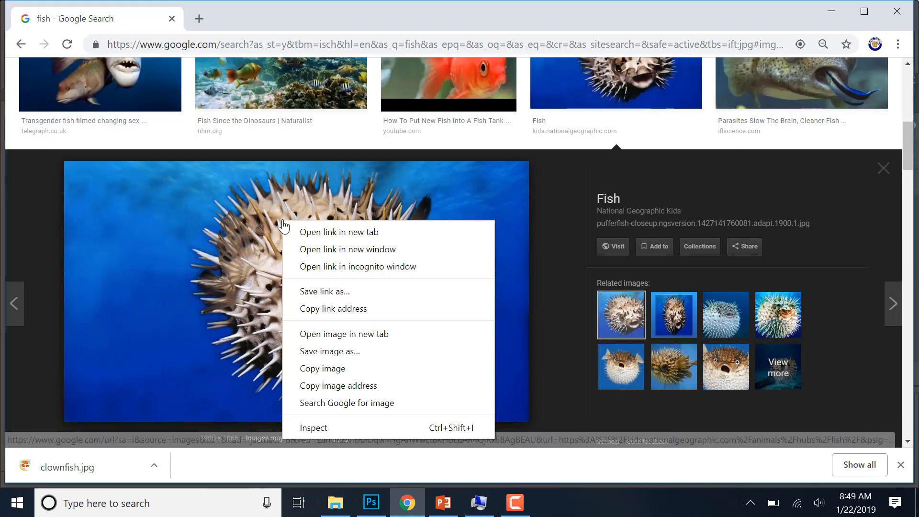
pyautogui.click(319, 351)
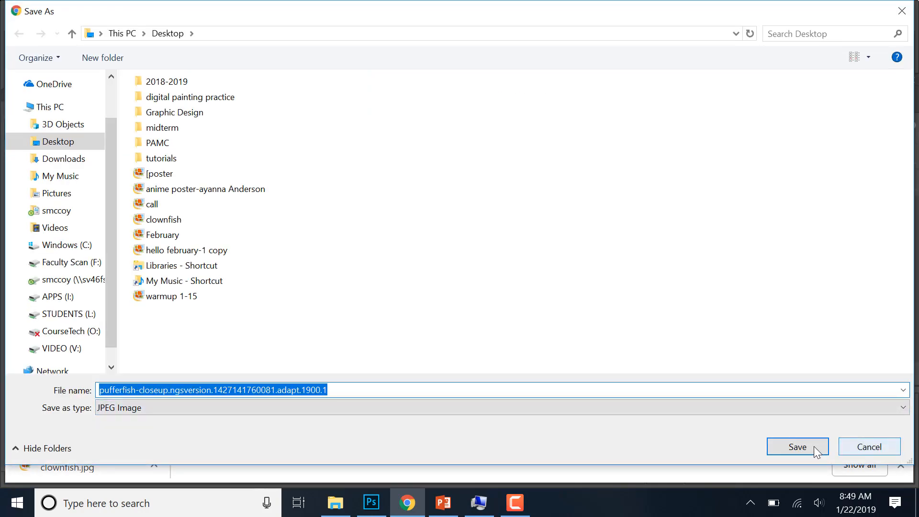
pyautogui.click(798, 447)
pyautogui.hotkey('ctrl', 'a')
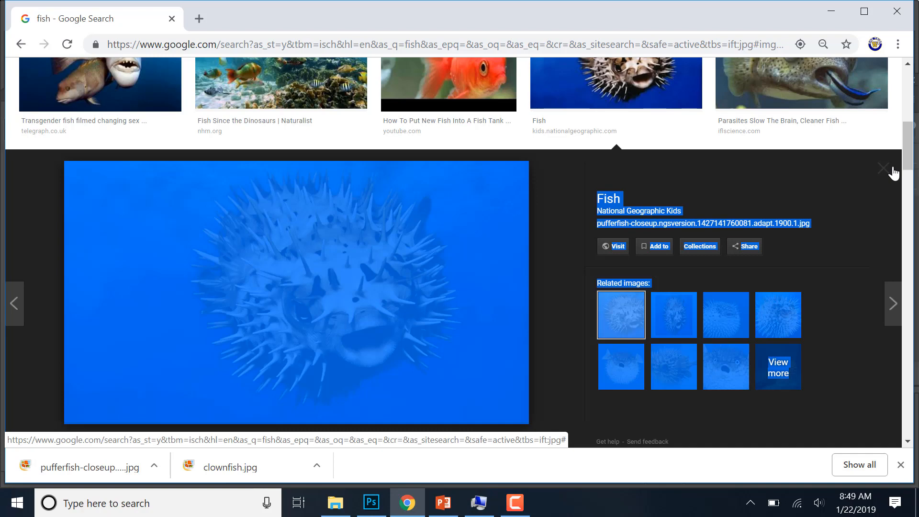
pyautogui.click(893, 170)
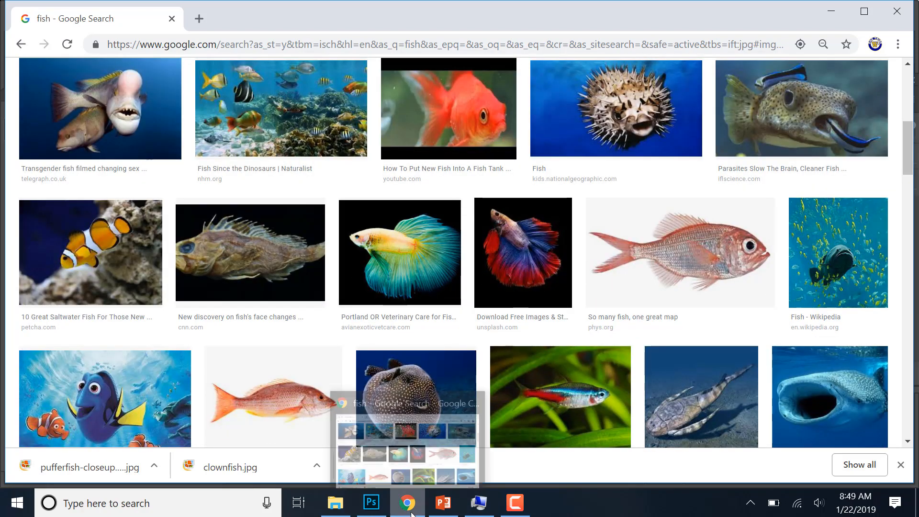
# - Switch to Photoshop and open the clownfish image from the Desktop
pyautogui.click(371, 502)
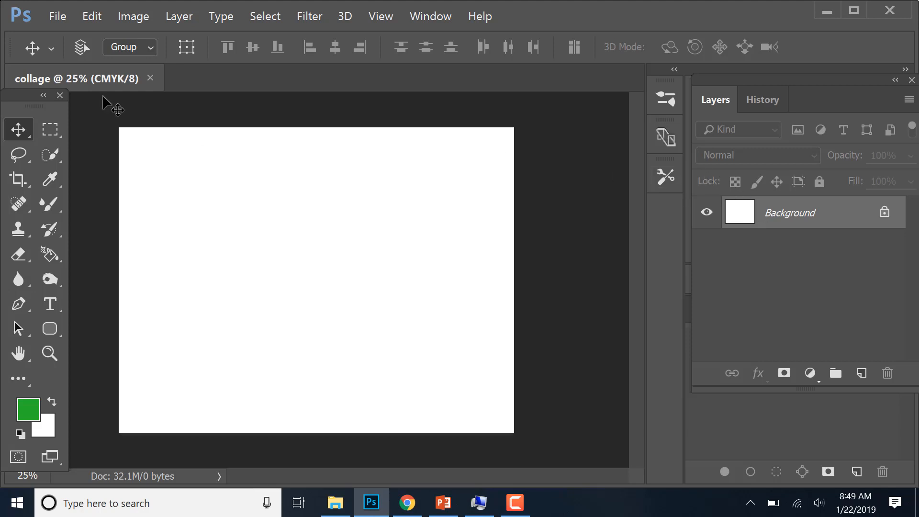
pyautogui.click(56, 18)
pyautogui.click(66, 58)
pyautogui.click(56, 18)
pyautogui.click(58, 45)
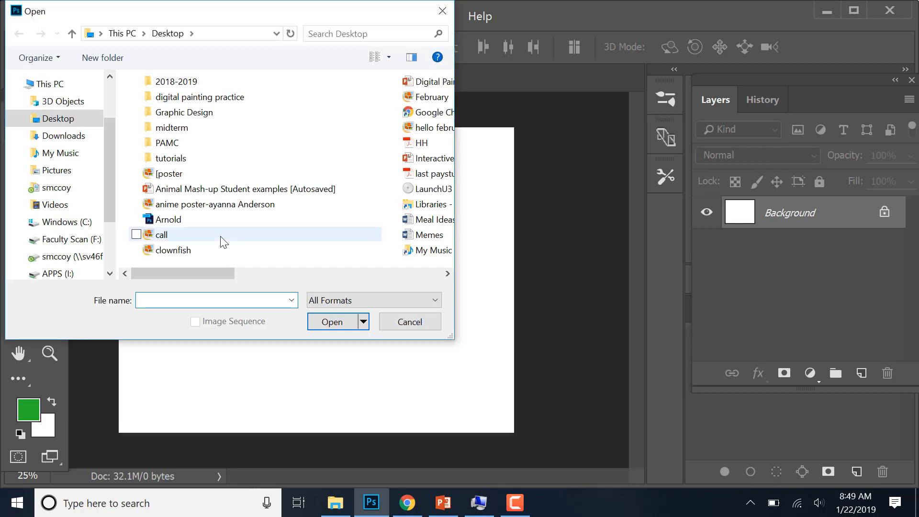
pyautogui.click(162, 251)
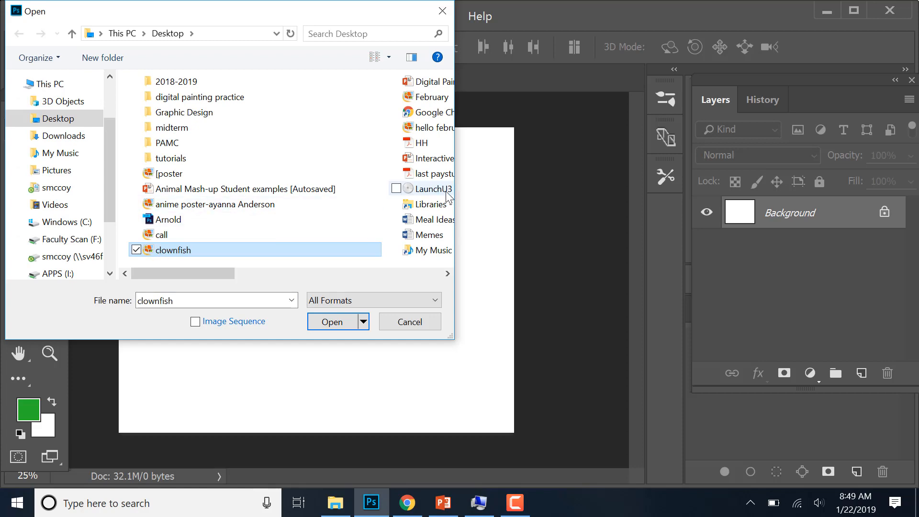
pyautogui.click(338, 323)
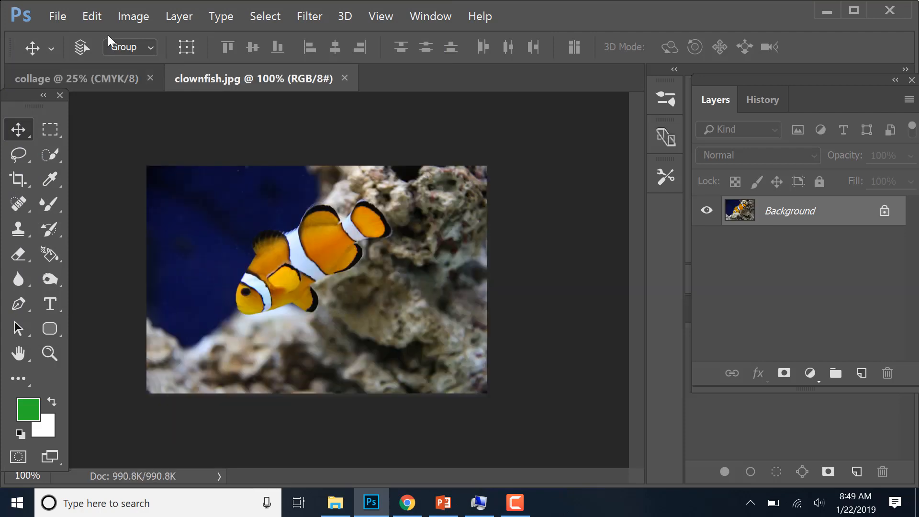
# - Open the pufferfish-closeup image from the Desktop as another document
pyautogui.click(62, 18)
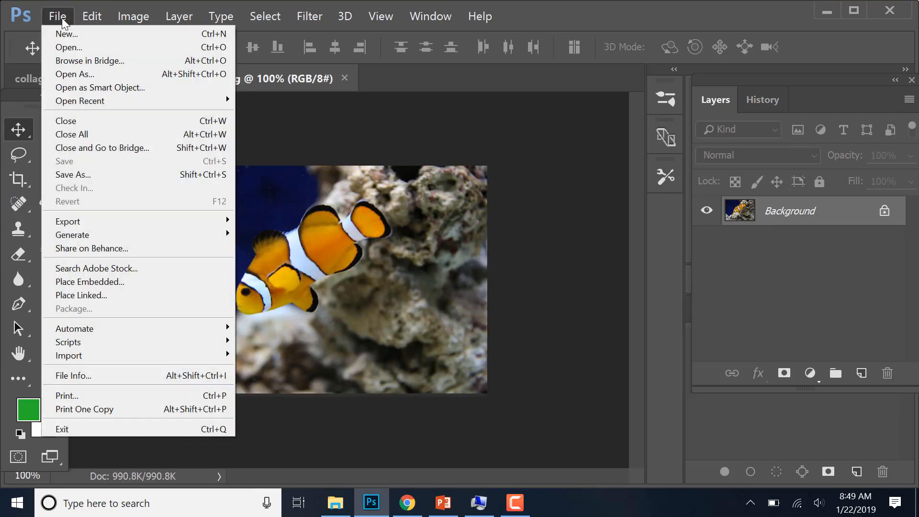
pyautogui.click(62, 48)
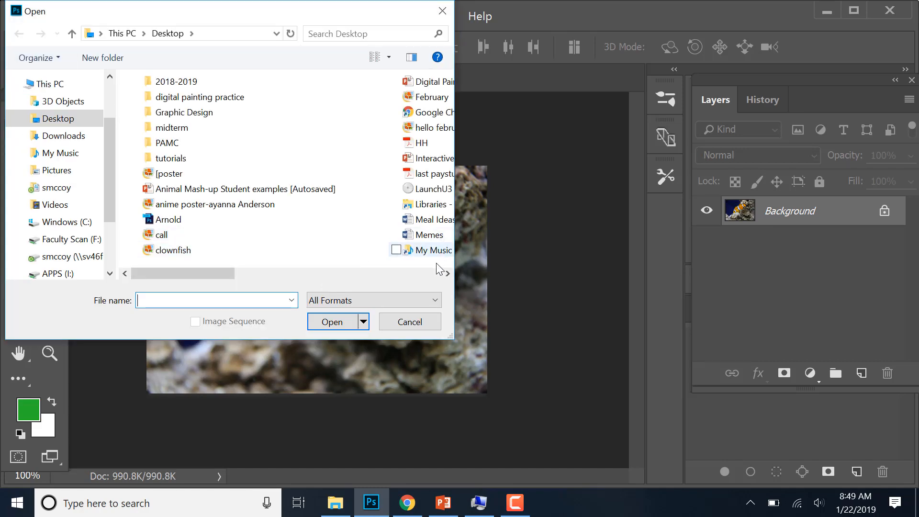
pyautogui.moveTo(210, 277); pyautogui.dragTo(321, 276)
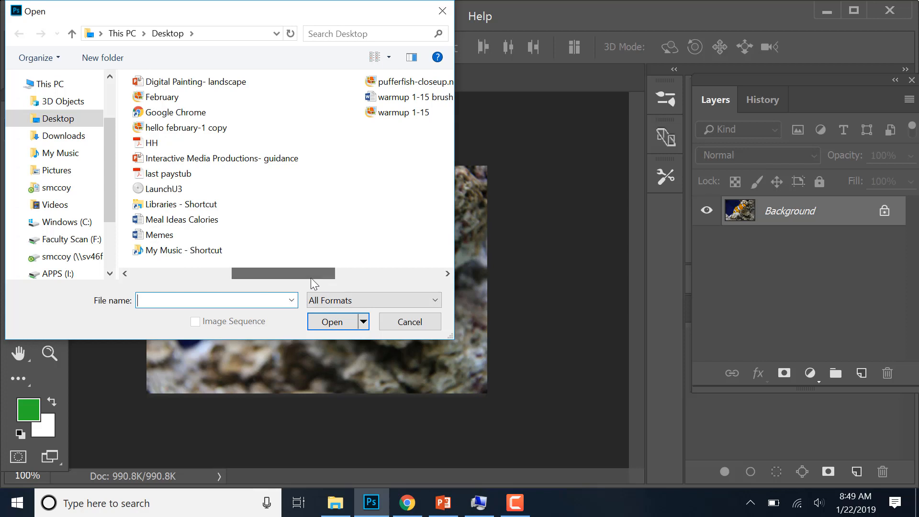
pyautogui.click(415, 81)
pyautogui.click(328, 325)
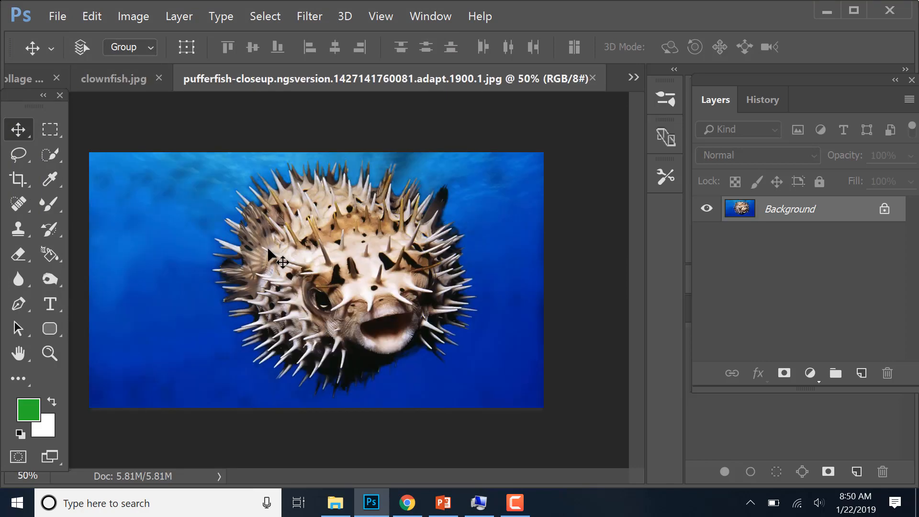
# - Copy the clownfish photo into the collage document with the Move tool, placing it slightly above and beside the canvas centre
pyautogui.click(41, 83)
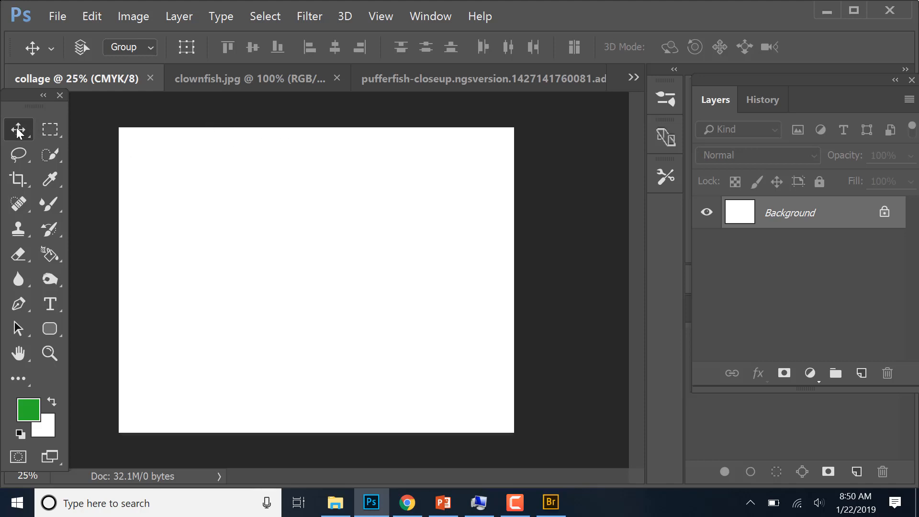
pyautogui.click(268, 84)
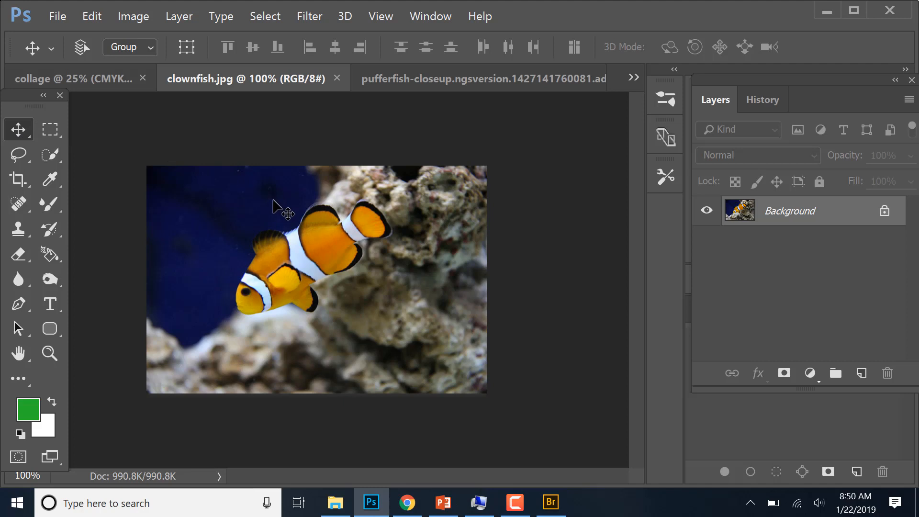
pyautogui.moveTo(273, 200); pyautogui.dragTo(237, 212)
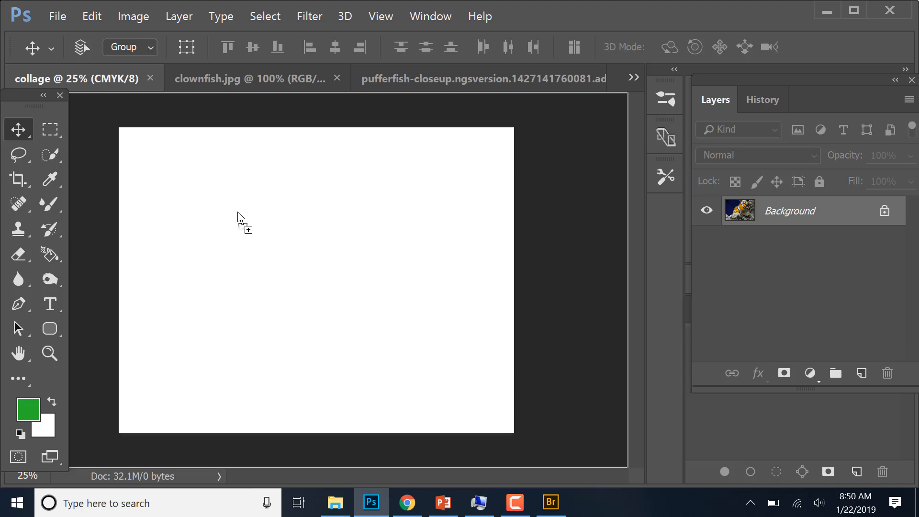
pyautogui.moveTo(238, 212); pyautogui.dragTo(267, 235)
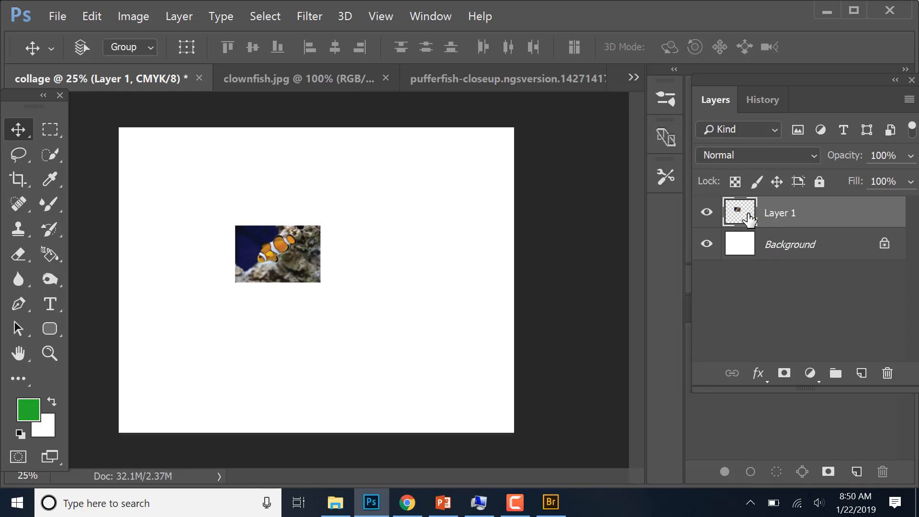
# - Rename the clownfish photo's layer to "fish"
pyautogui.doubleClick(780, 213)
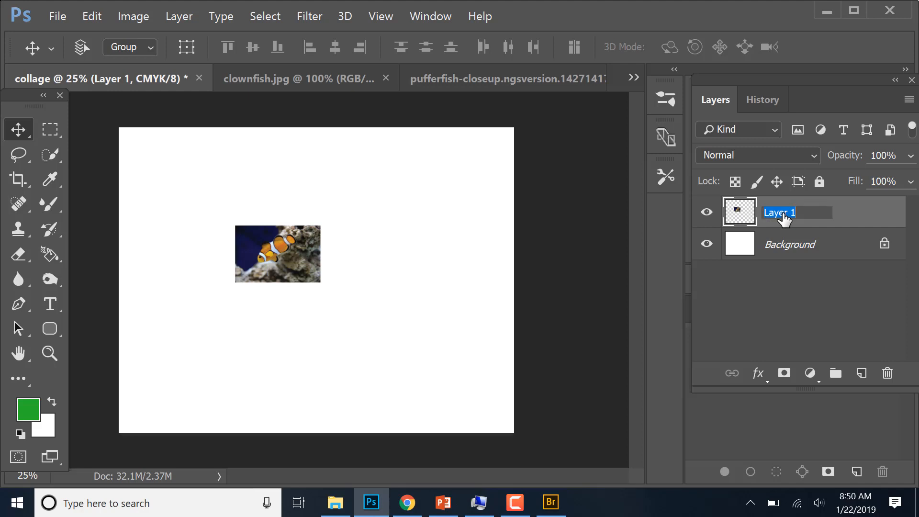
pyautogui.write('fish')
pyautogui.press('Return')
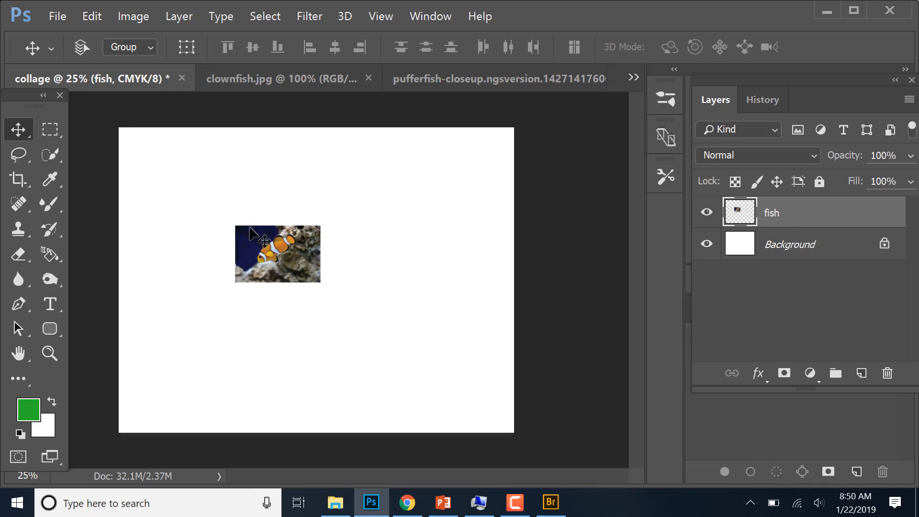
# - Scale the fish layer up to about 216% in width and height and move it to the canvas's upper-left area
pyautogui.moveTo(250, 228)
pyautogui.mouseDown()
pyautogui.moveTo(209, 191)
pyautogui.moveTo(246, 225)
pyautogui.mouseUp()
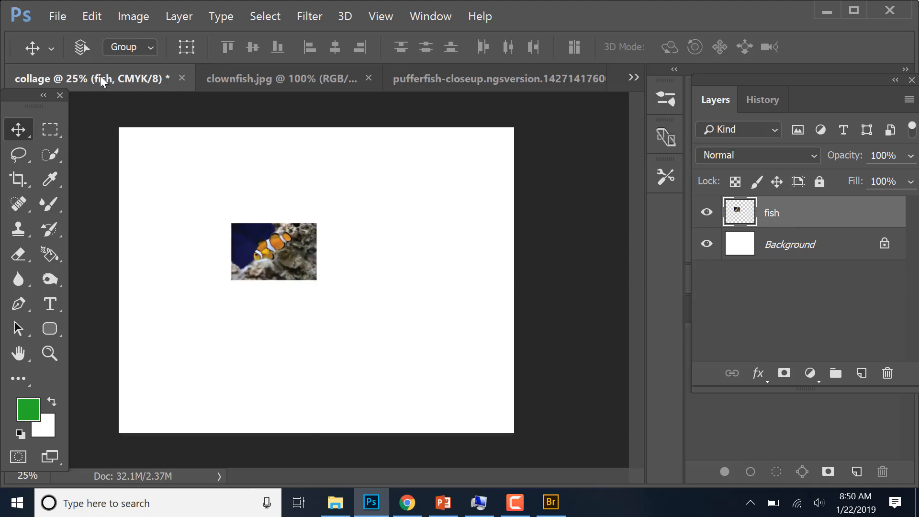
pyautogui.click(93, 16)
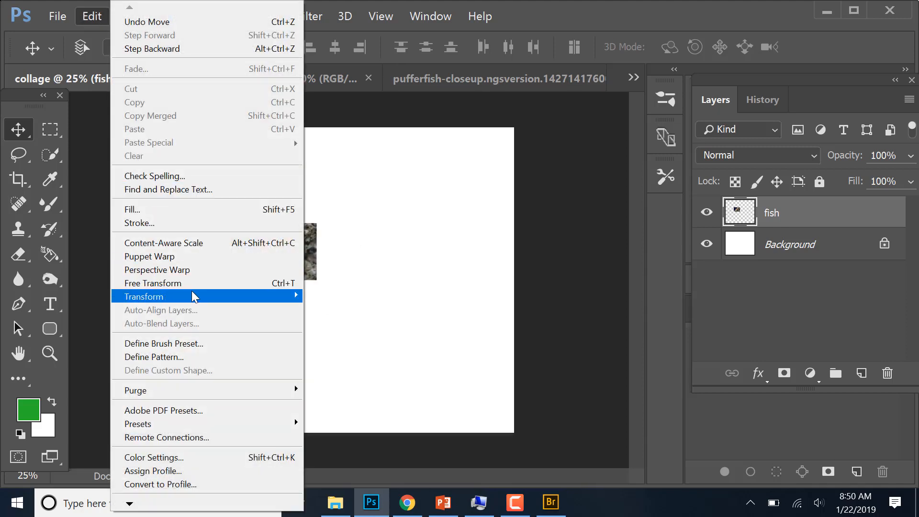
pyautogui.moveTo(192, 296)
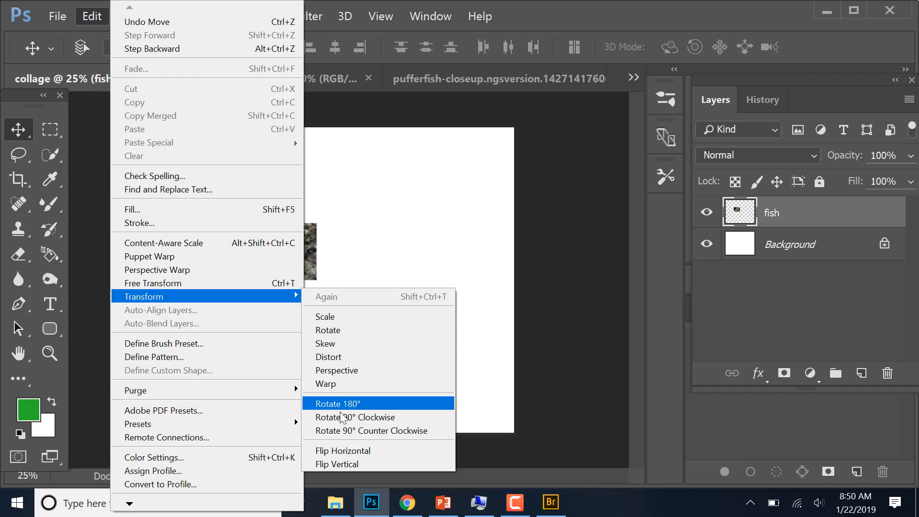
pyautogui.click(335, 318)
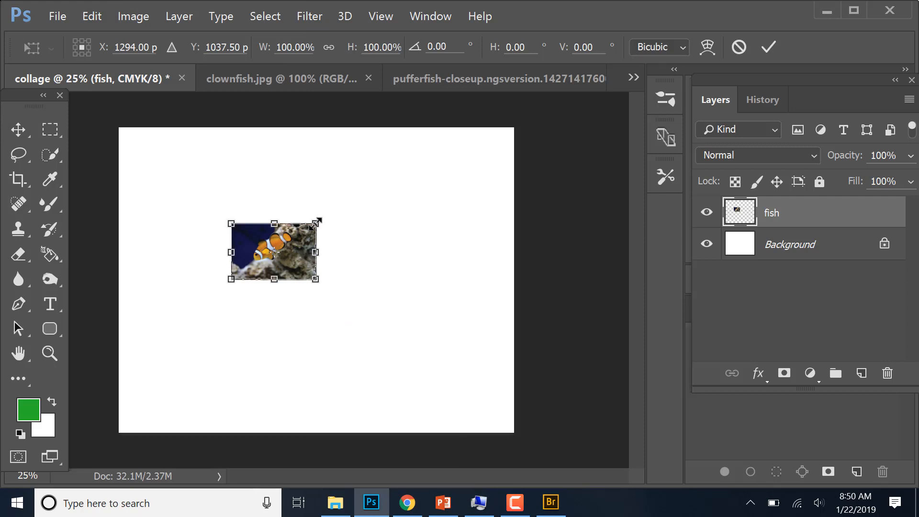
pyautogui.moveTo(316, 223); pyautogui.dragTo(416, 158)
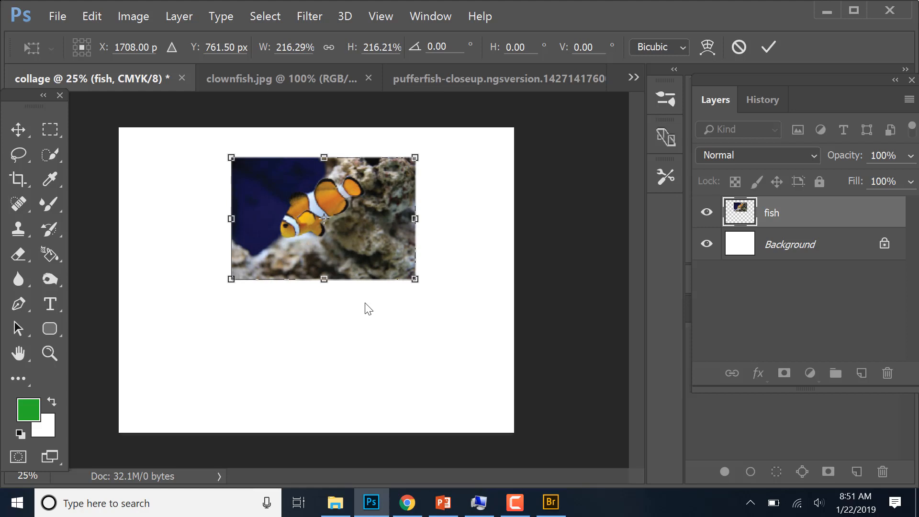
pyautogui.press('Return')
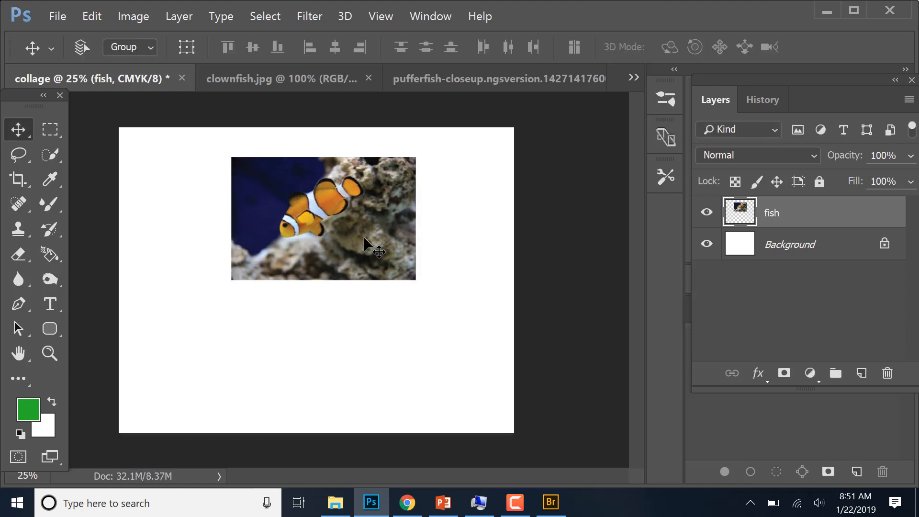
pyautogui.moveTo(364, 239); pyautogui.dragTo(311, 232)
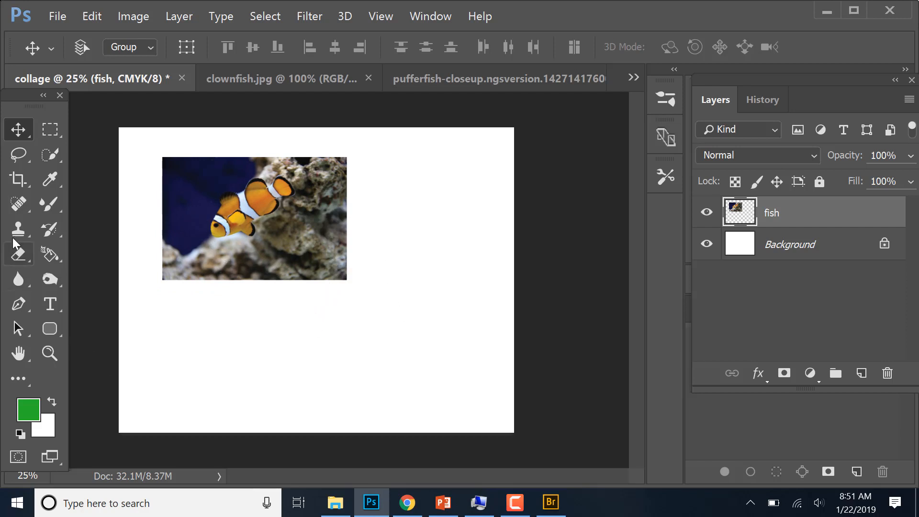
# - Erase the photo background along the outer side of the fish layer using a 94 px Eraser
pyautogui.click(18, 255)
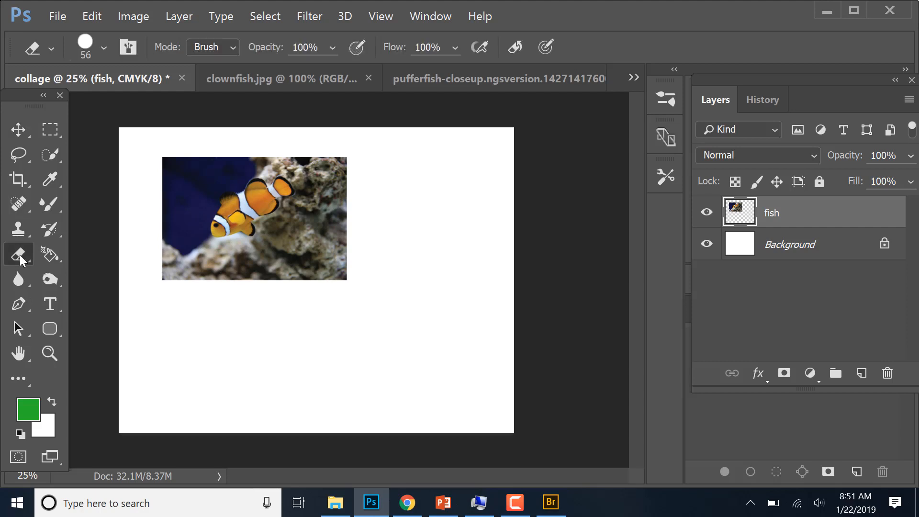
pyautogui.rightClick(140, 164)
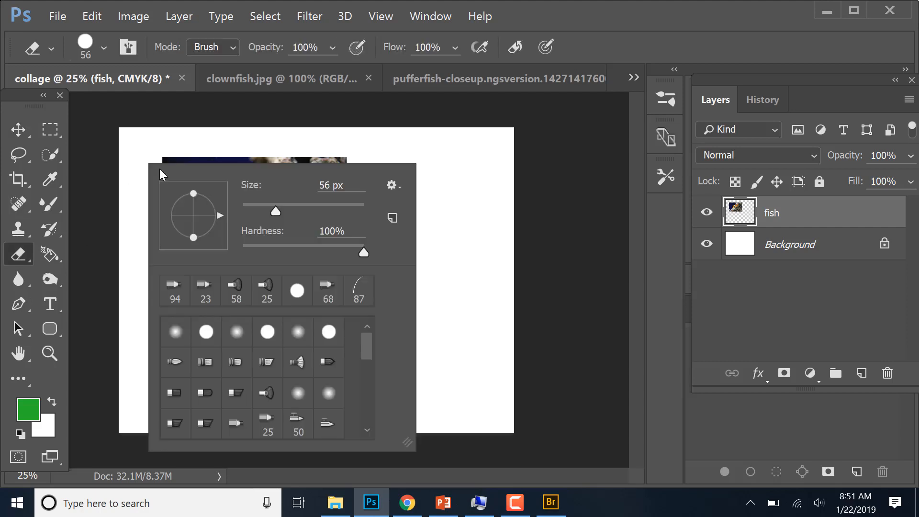
pyautogui.click(300, 204)
pyautogui.moveTo(186, 149)
pyautogui.mouseDown()
pyautogui.moveTo(214, 153)
pyautogui.moveTo(231, 139)
pyautogui.moveTo(213, 171)
pyautogui.moveTo(189, 187)
pyautogui.moveTo(184, 153)
pyautogui.moveTo(172, 166)
pyautogui.moveTo(170, 243)
pyautogui.moveTo(157, 263)
pyautogui.moveTo(188, 266)
pyautogui.mouseUp()
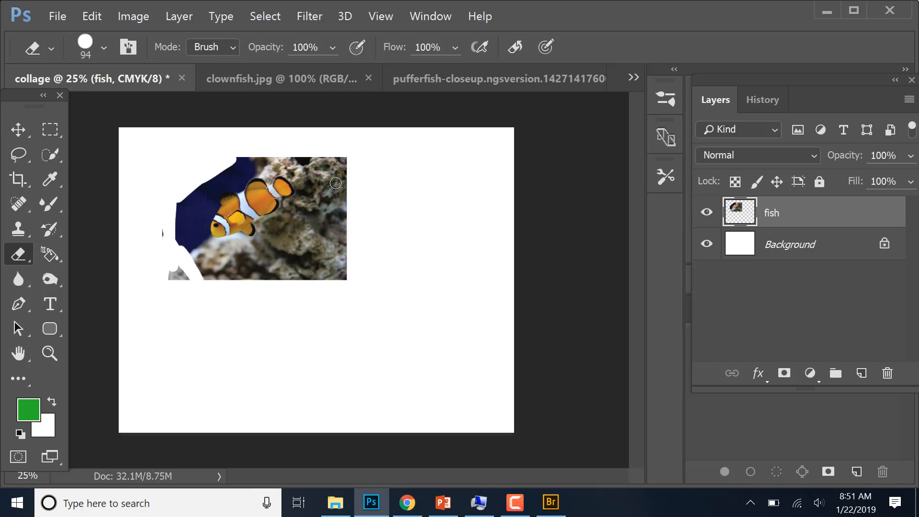
# - Select a loose freehand area around the clownfish in clownfish.jpg with the Lasso tool
pyautogui.click(440, 85)
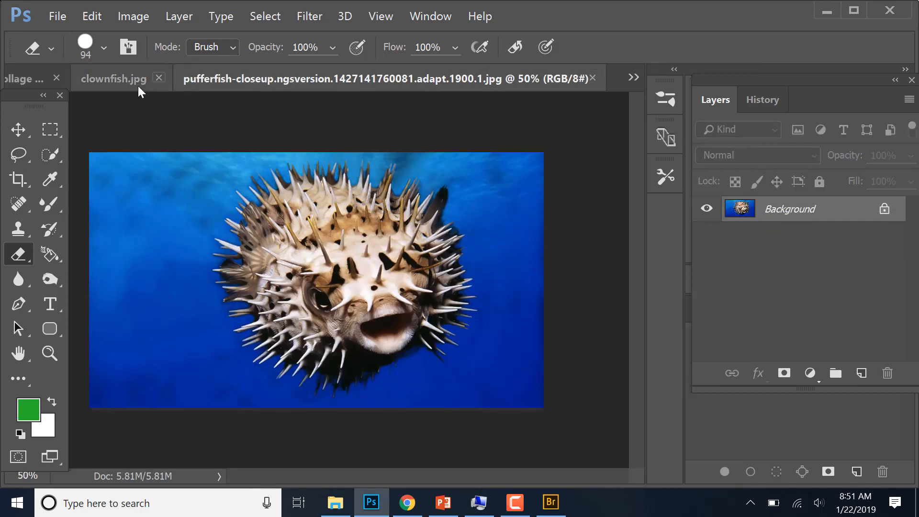
pyautogui.click(122, 86)
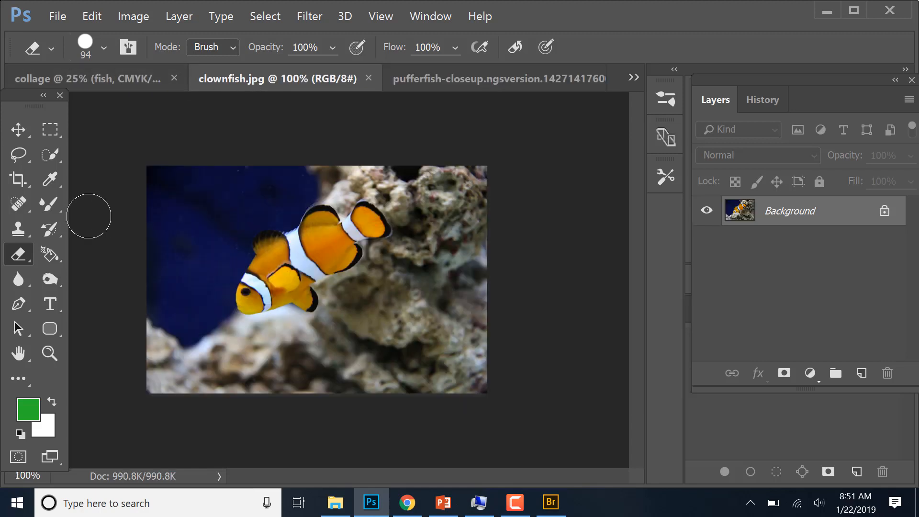
pyautogui.click(22, 159)
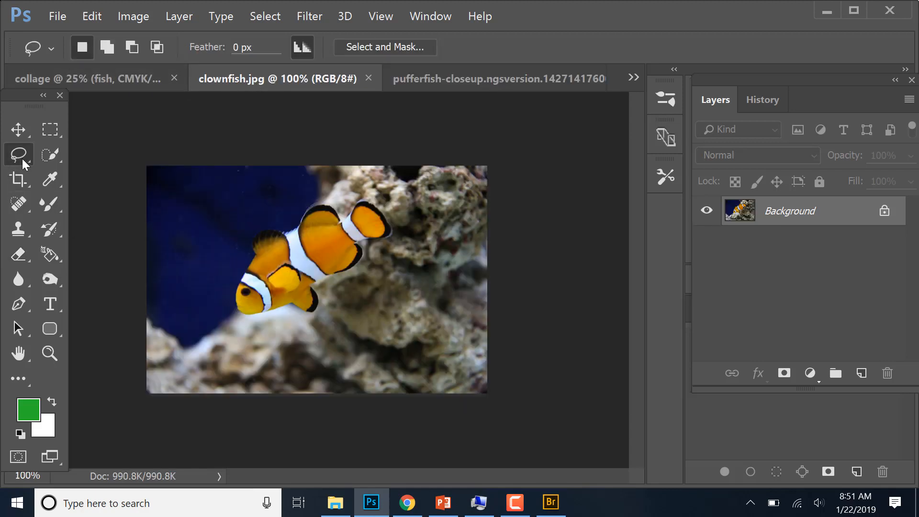
pyautogui.rightClick(22, 159)
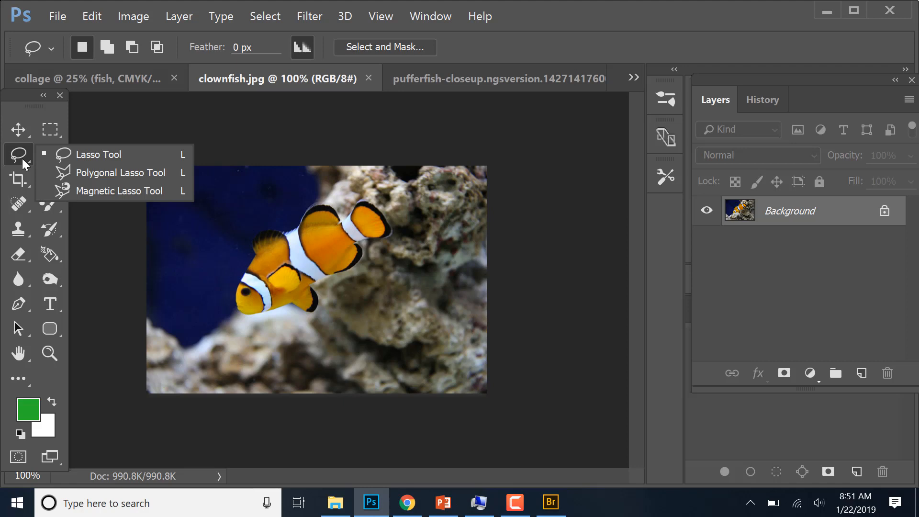
pyautogui.click(92, 153)
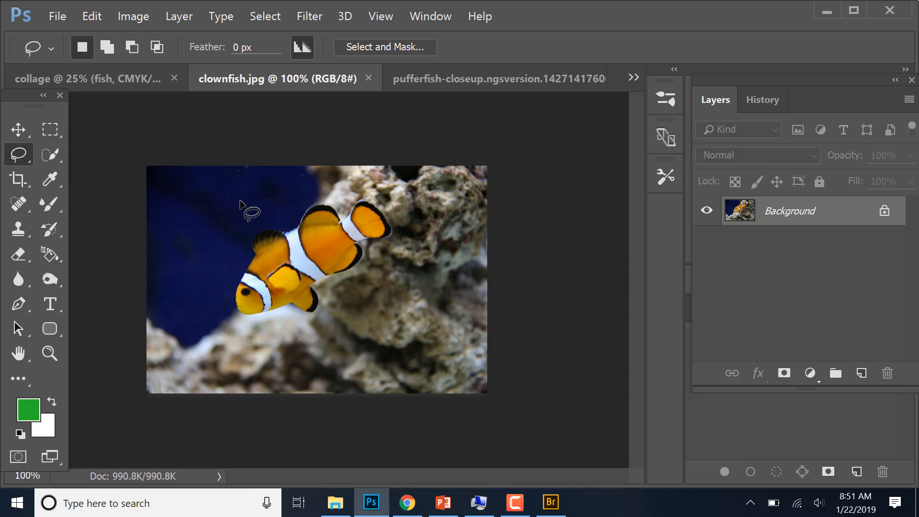
pyautogui.moveTo(240, 201)
pyautogui.mouseDown()
pyautogui.moveTo(211, 314)
pyautogui.moveTo(353, 320)
pyautogui.moveTo(428, 228)
pyautogui.moveTo(403, 172)
pyautogui.moveTo(213, 209)
pyautogui.mouseUp()
# - Copy the loosely lassoed clownfish into the collage document with the Move tool and delete its new layer
pyautogui.click(18, 131)
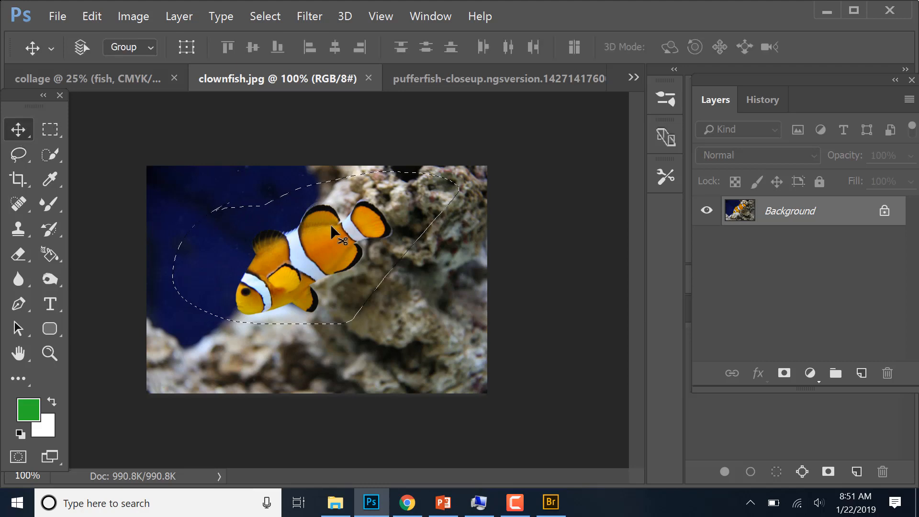
pyautogui.moveTo(315, 249); pyautogui.dragTo(416, 246)
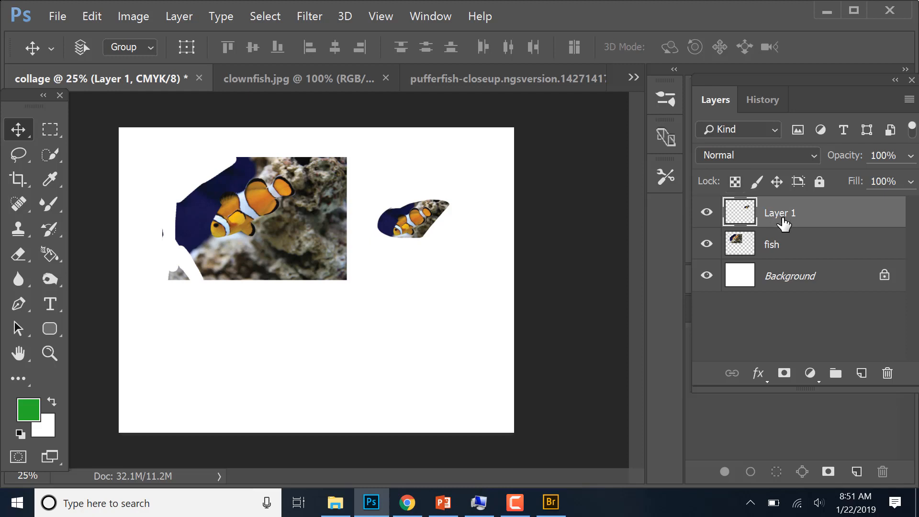
pyautogui.moveTo(788, 213); pyautogui.dragTo(887, 373)
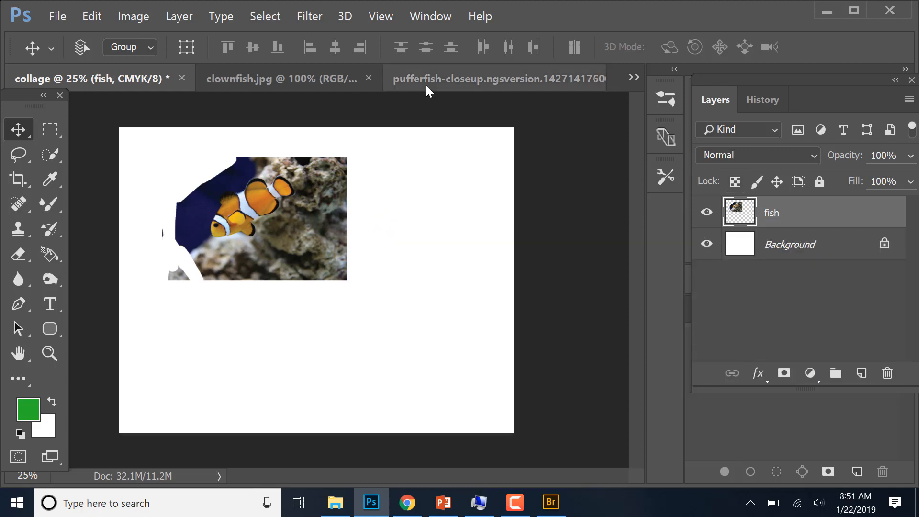
# - Return to clownfish.jpg and deselect the loose freehand selection around the clownfish
pyautogui.click(327, 85)
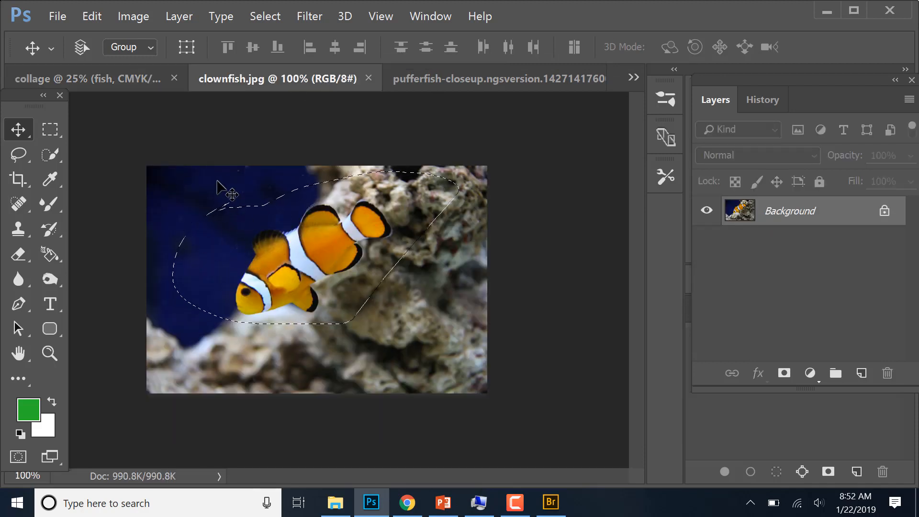
pyautogui.click(129, 17)
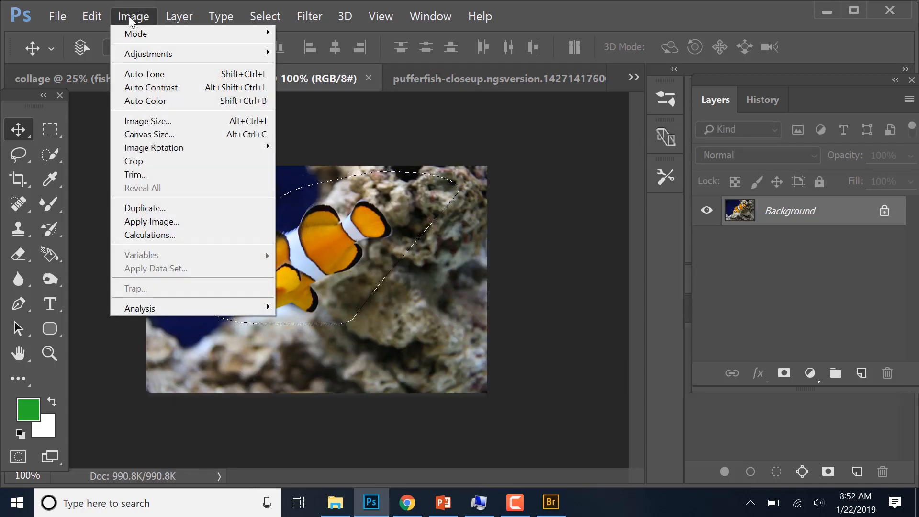
pyautogui.moveTo(94, 19)
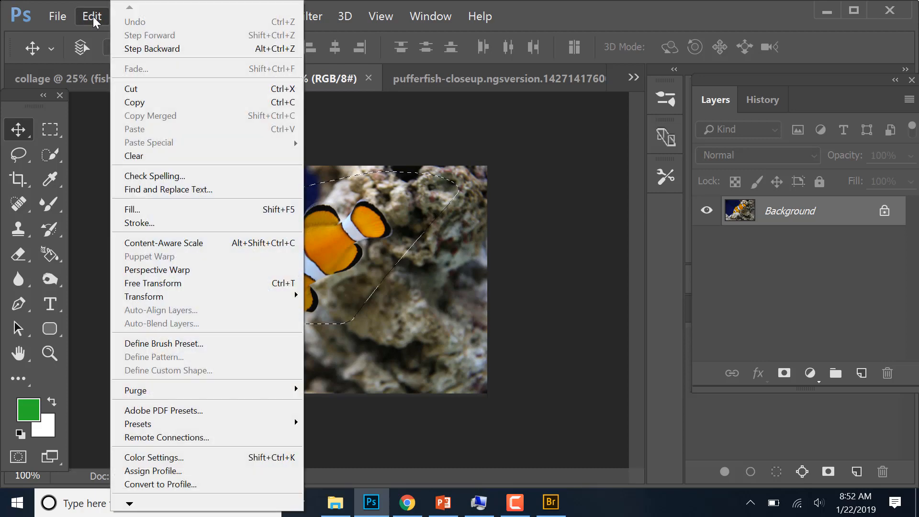
pyautogui.moveTo(57, 21)
pyautogui.click(99, 128)
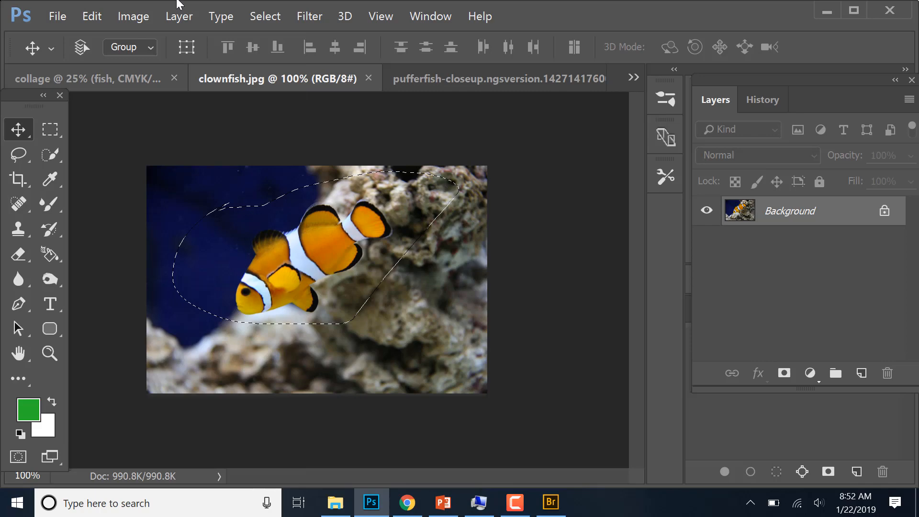
pyautogui.click(131, 17)
pyautogui.moveTo(177, 18)
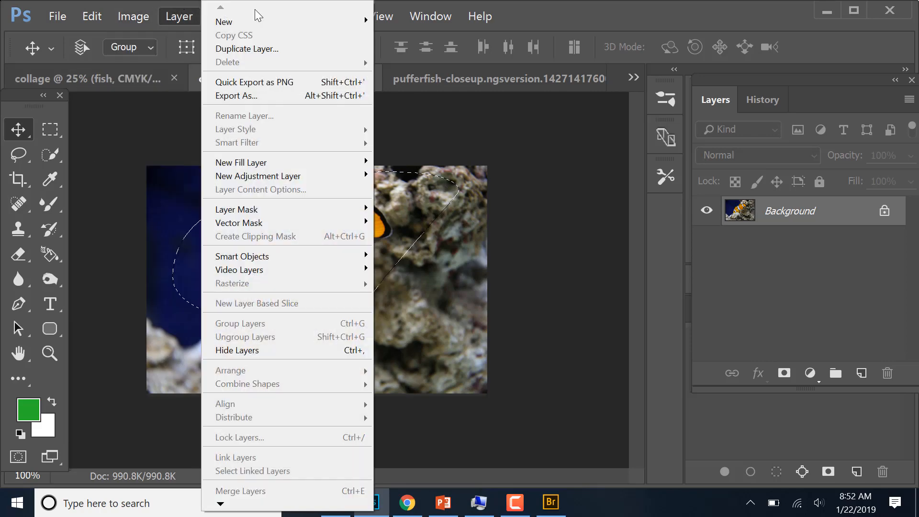
pyautogui.click(403, 136)
pyautogui.click(265, 16)
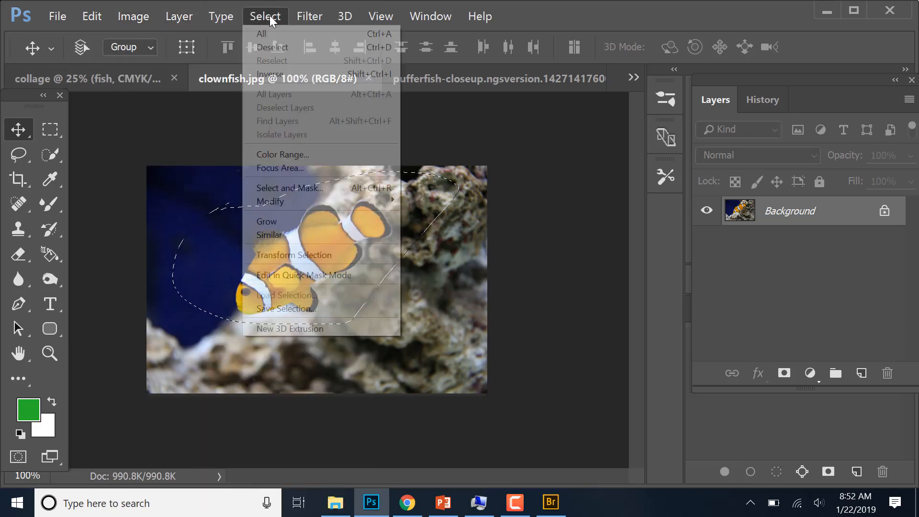
pyautogui.click(277, 48)
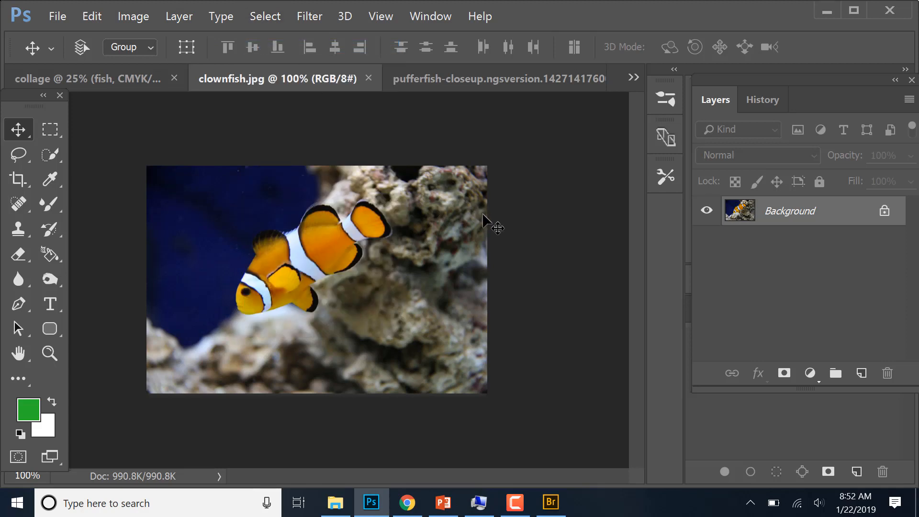
# - Trace the clownfish's outline with the Magnetic Lasso tool and close it into a selection
pyautogui.click(22, 156)
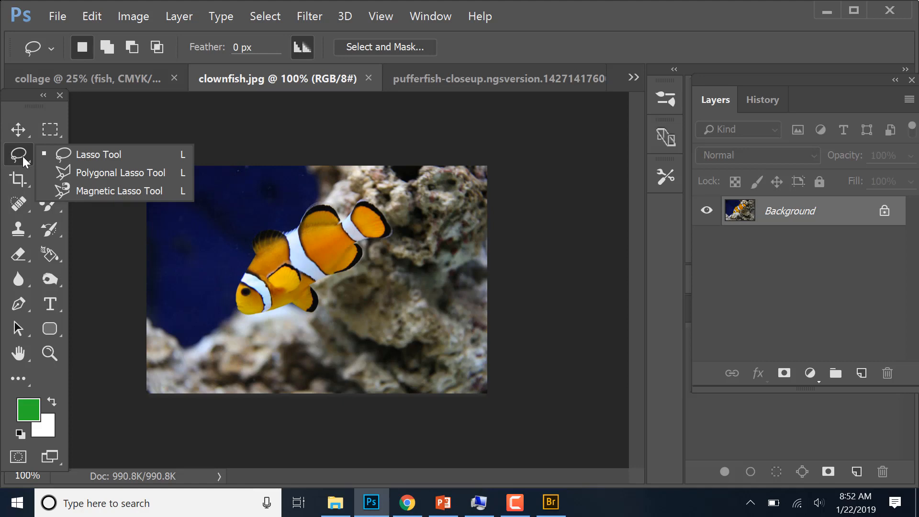
pyautogui.click(89, 191)
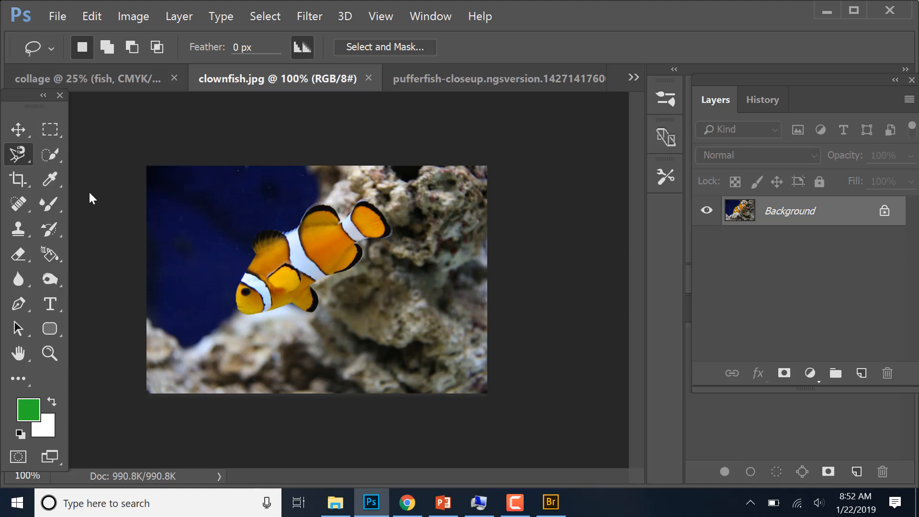
pyautogui.click(236, 301)
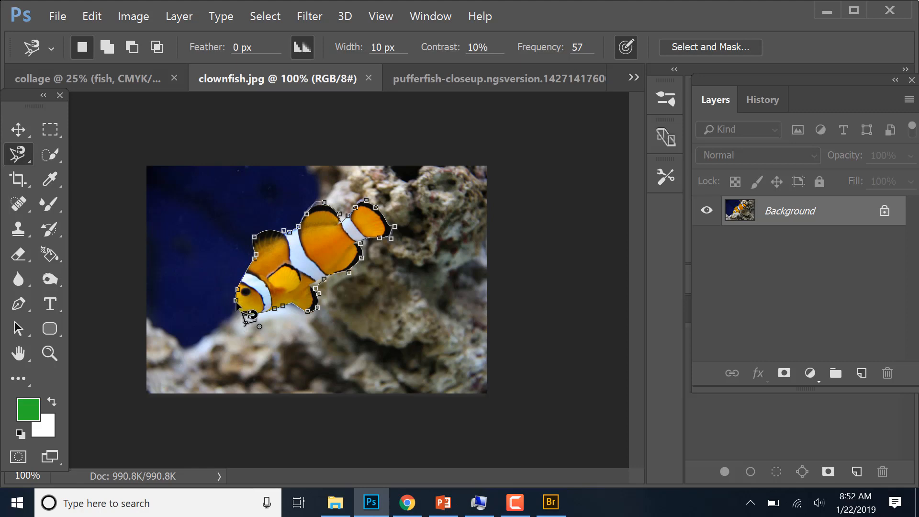
pyautogui.click(245, 320)
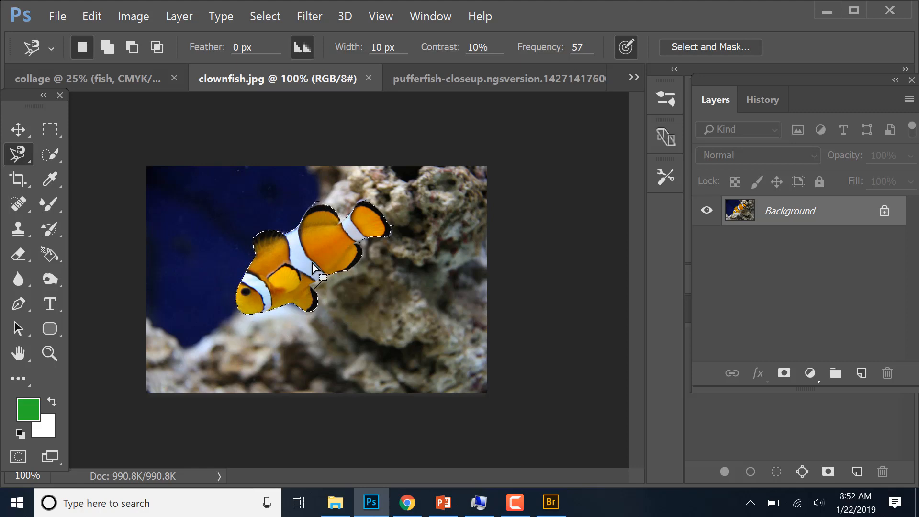
# - Copy the selected clownfish cutout into the collage document with the Move tool, placing it beside the larger clownfish photo
pyautogui.click(21, 132)
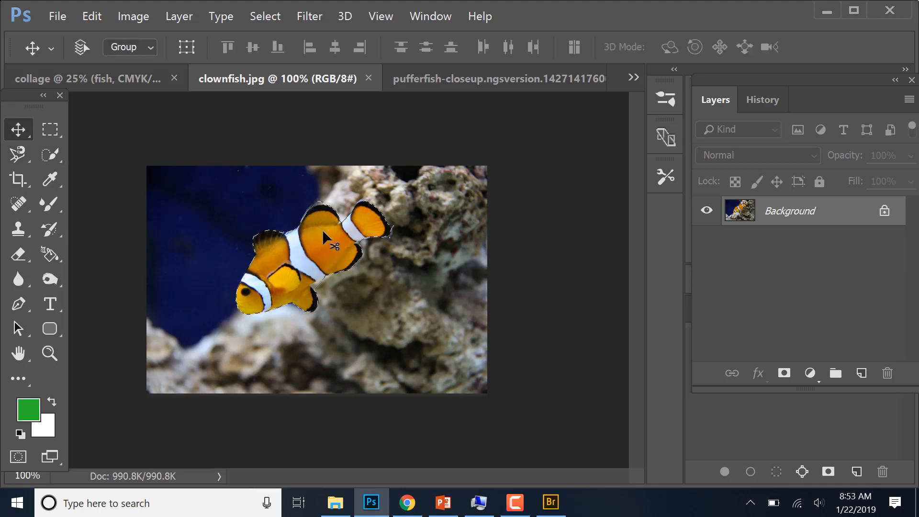
pyautogui.moveTo(322, 228); pyautogui.dragTo(199, 154)
pyautogui.moveTo(426, 307); pyautogui.dragTo(408, 242)
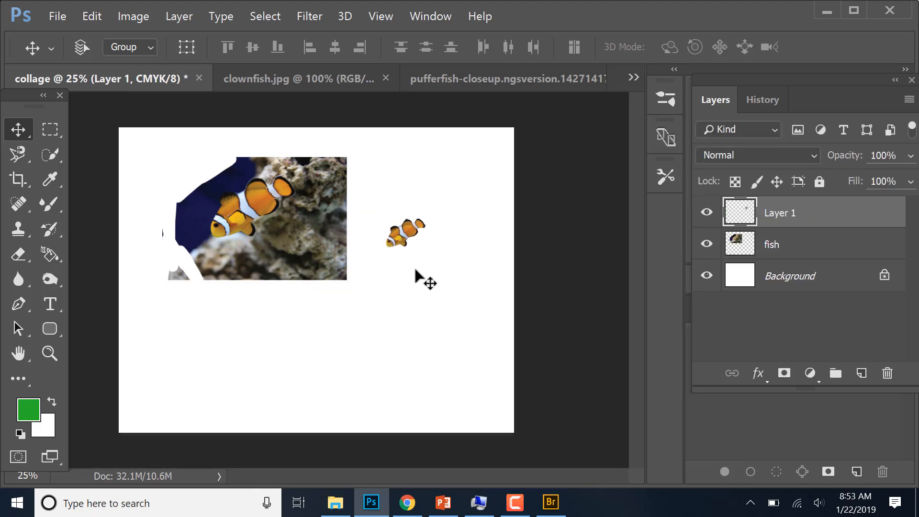
pyautogui.moveTo(407, 233)
pyautogui.mouseDown()
pyautogui.moveTo(415, 251)
pyautogui.moveTo(412, 241)
pyautogui.mouseUp()
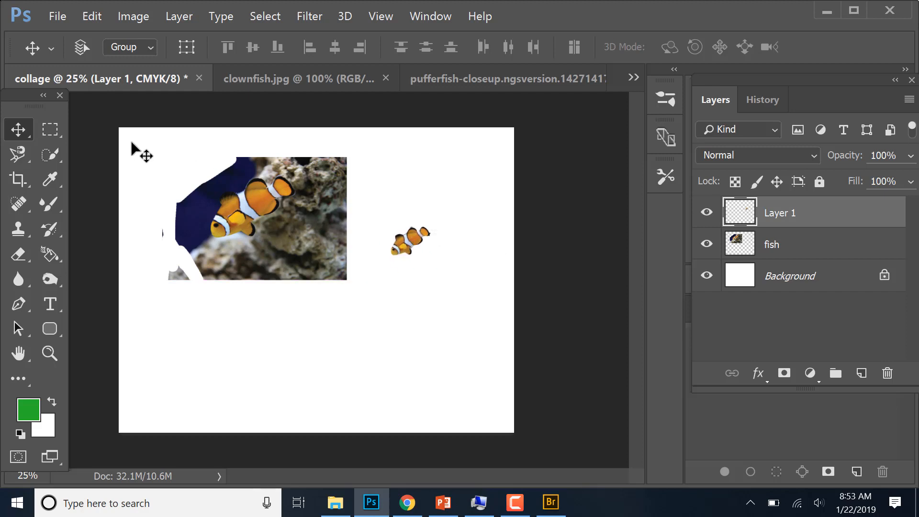
# - Go back to clownfish.jpg and deselect the traced clownfish outline
pyautogui.click(249, 90)
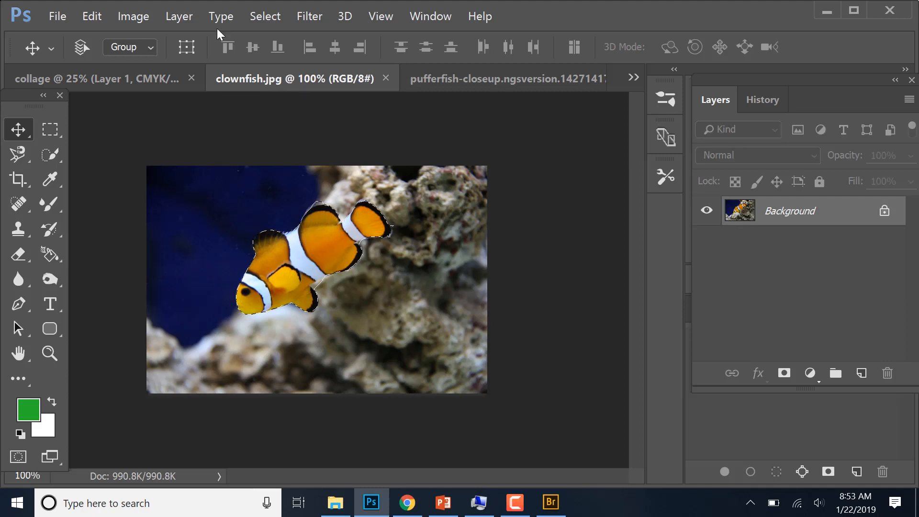
pyautogui.click(272, 17)
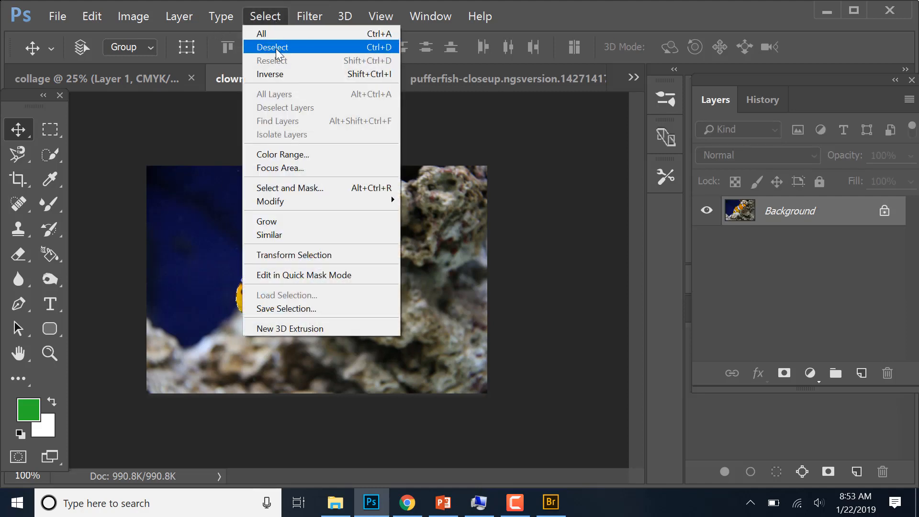
pyautogui.click(278, 46)
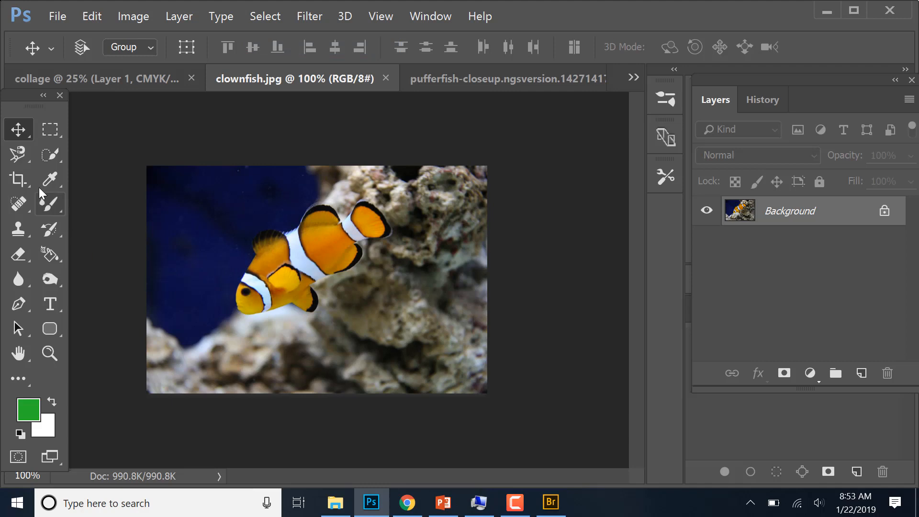
pyautogui.click(19, 159)
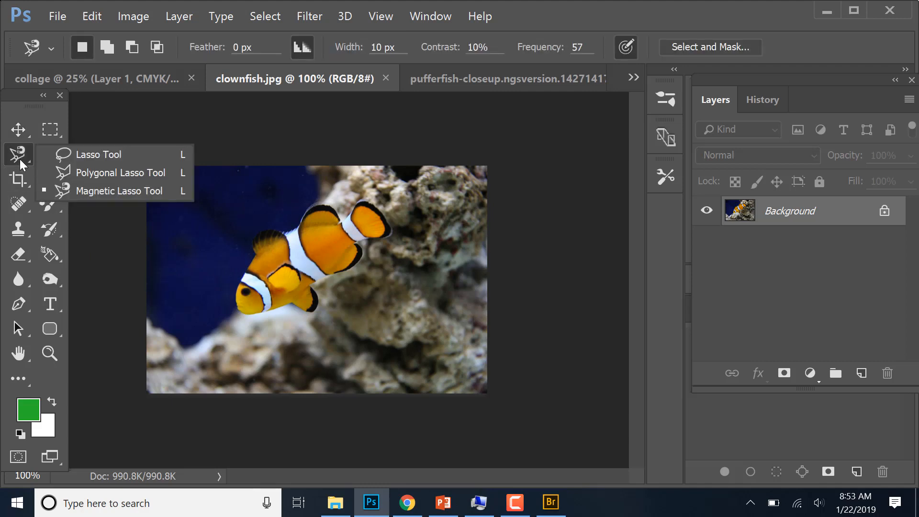
pyautogui.click(94, 233)
pyautogui.click(93, 234)
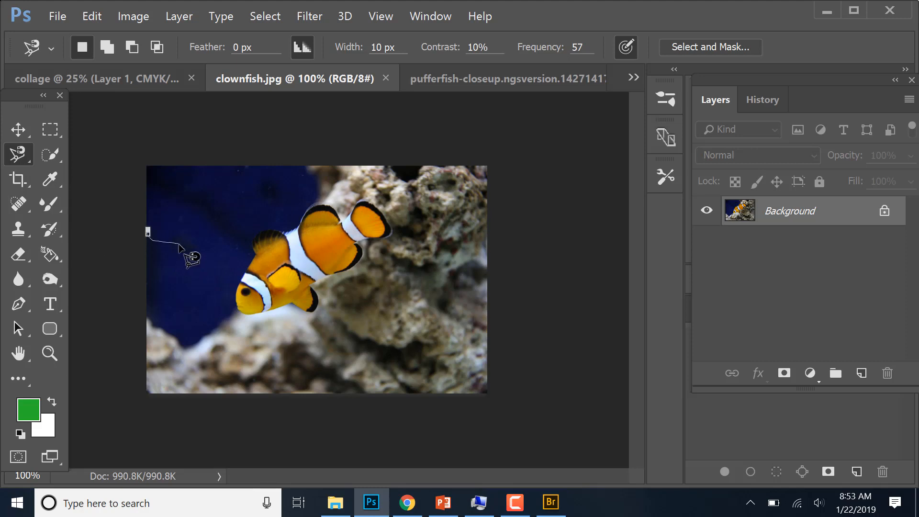
pyautogui.press('Escape')
pyautogui.click(170, 212)
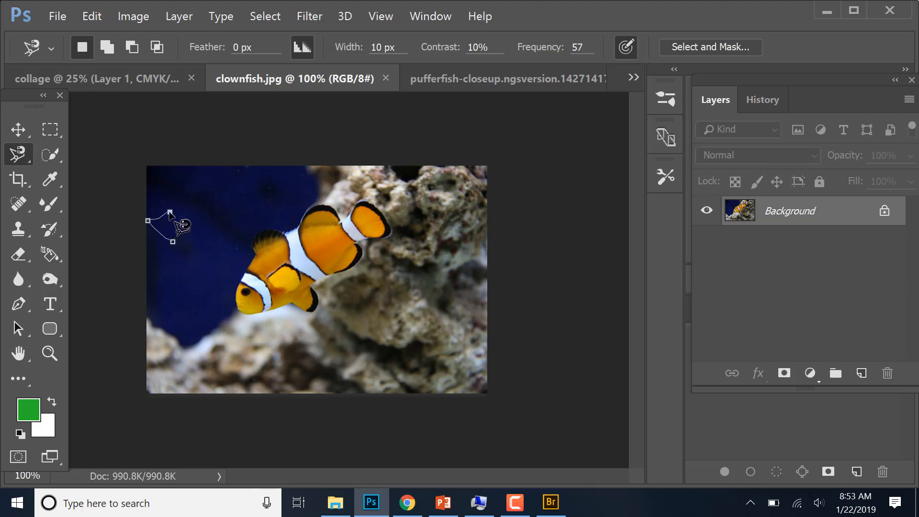
pyautogui.press('Return')
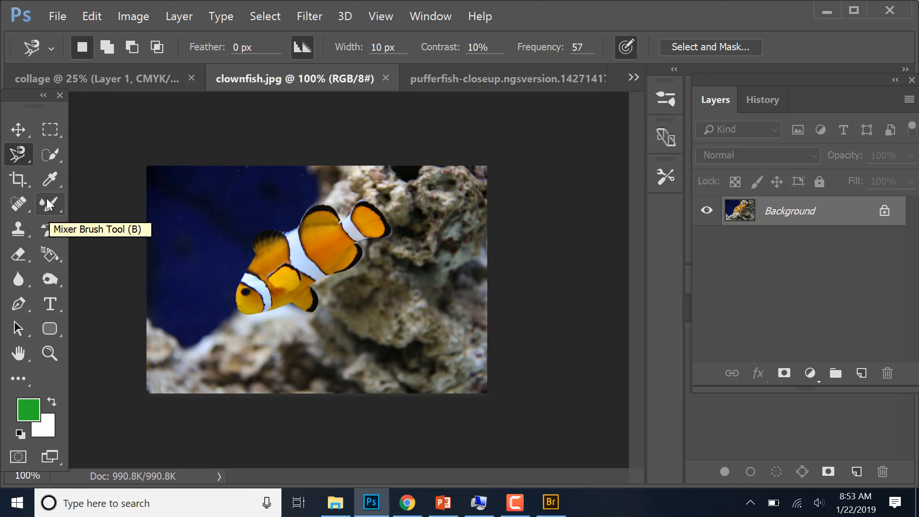
# - Select the whole clownfish in clownfish.jpg by painting over it with the Quick Selection tool at brush size 30
pyautogui.click(53, 156)
pyautogui.rightClick(54, 156)
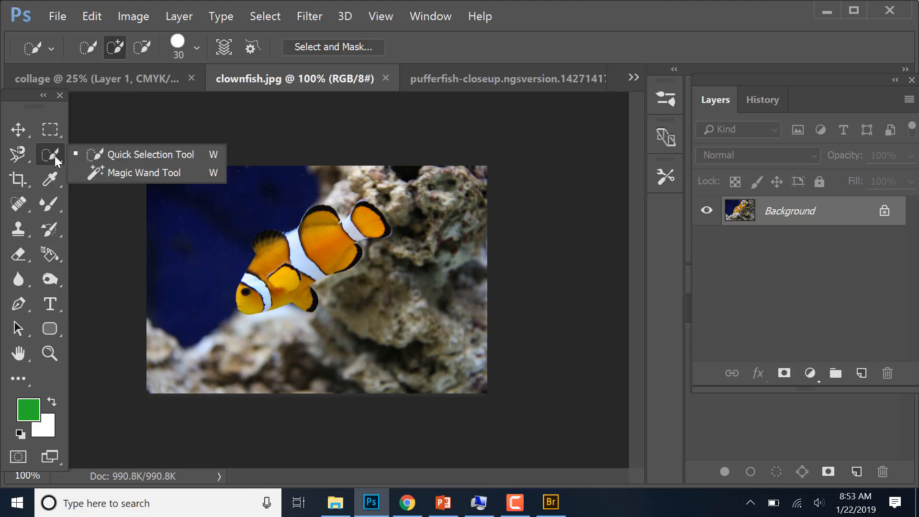
pyautogui.click(119, 157)
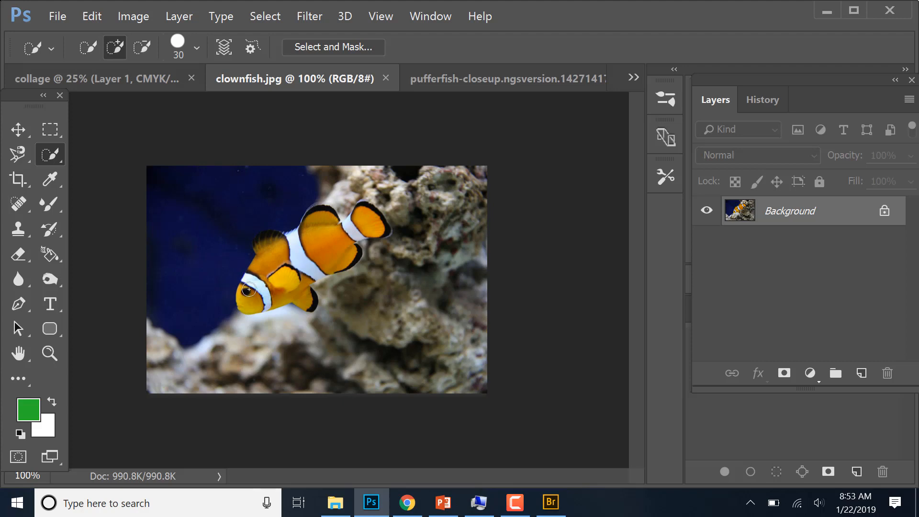
pyautogui.moveTo(249, 289)
pyautogui.mouseDown()
pyautogui.moveTo(277, 265)
pyautogui.moveTo(314, 261)
pyautogui.moveTo(379, 213)
pyautogui.moveTo(387, 226)
pyautogui.moveTo(315, 208)
pyautogui.mouseUp()
# - Add the missed edge of the clownfish's upper fin to the selection with the Lasso tool, and subtract the stray loop beside it
pyautogui.click(25, 156)
pyautogui.rightClick(25, 157)
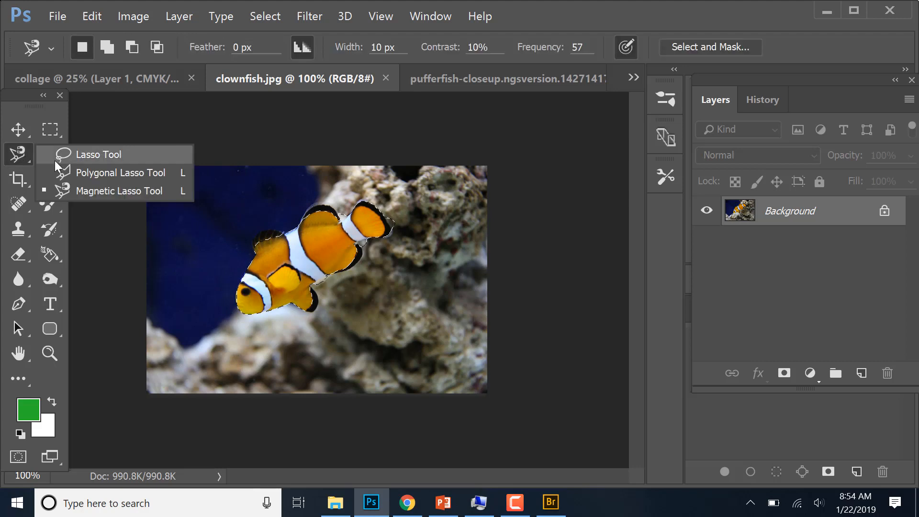
pyautogui.click(78, 159)
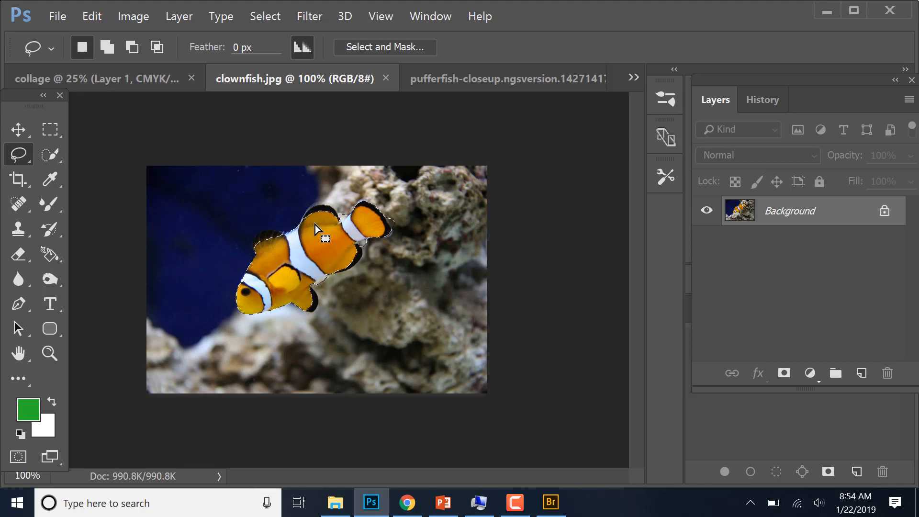
pyautogui.hotkey('ctrl', '+')
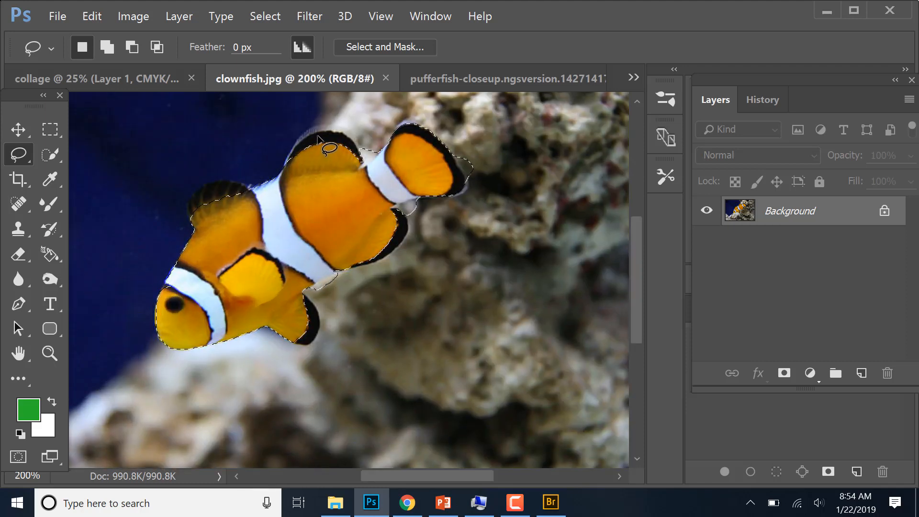
pyautogui.press('shift')
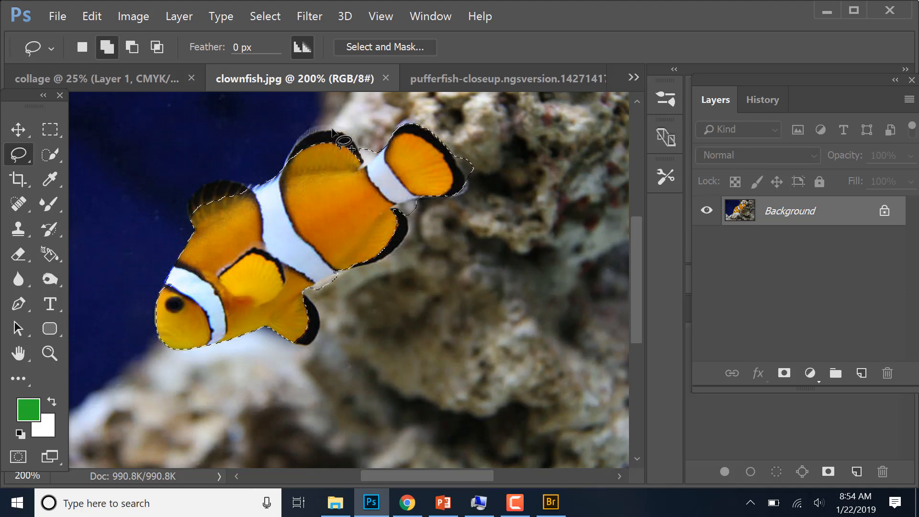
pyautogui.moveTo(333, 130)
pyautogui.mouseDown()
pyautogui.moveTo(302, 135)
pyautogui.moveTo(287, 175)
pyautogui.mouseUp()
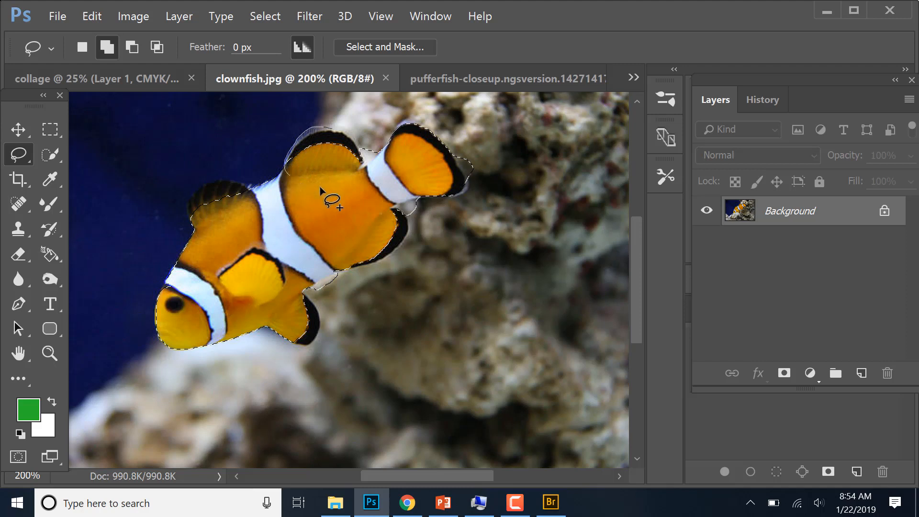
pyautogui.moveTo(359, 168)
pyautogui.mouseDown()
pyautogui.moveTo(358, 147)
pyautogui.moveTo(331, 127)
pyautogui.moveTo(294, 149)
pyautogui.mouseUp()
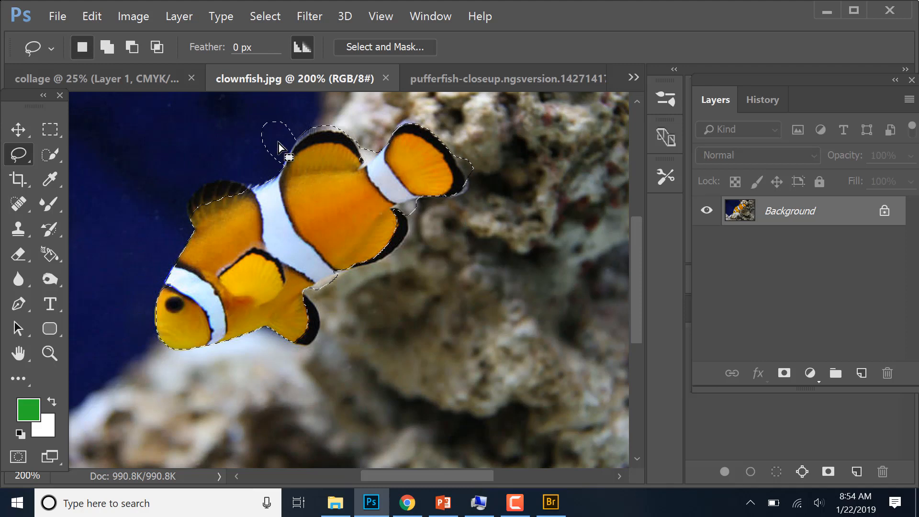
pyautogui.press('alt')
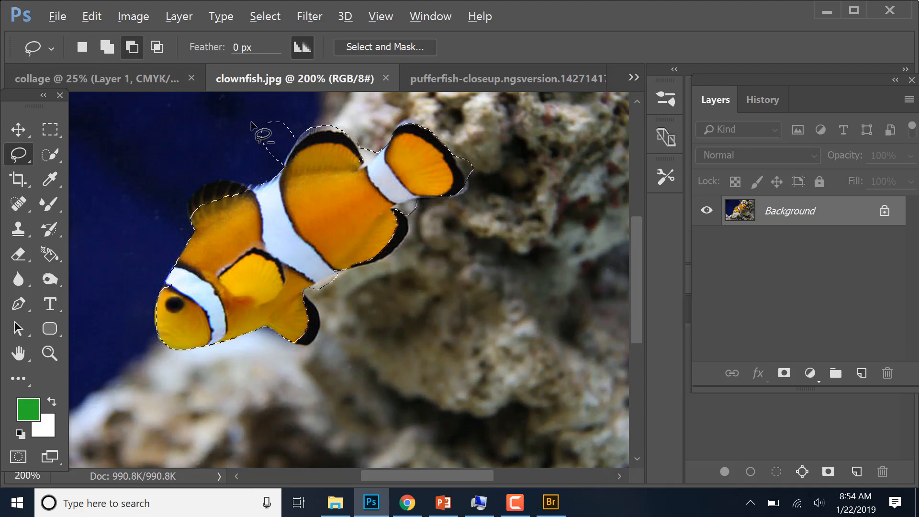
pyautogui.moveTo(244, 127)
pyautogui.mouseDown()
pyautogui.moveTo(263, 161)
pyautogui.moveTo(283, 166)
pyautogui.moveTo(299, 137)
pyautogui.moveTo(295, 123)
pyautogui.moveTo(274, 116)
pyautogui.moveTo(244, 128)
pyautogui.mouseUp()
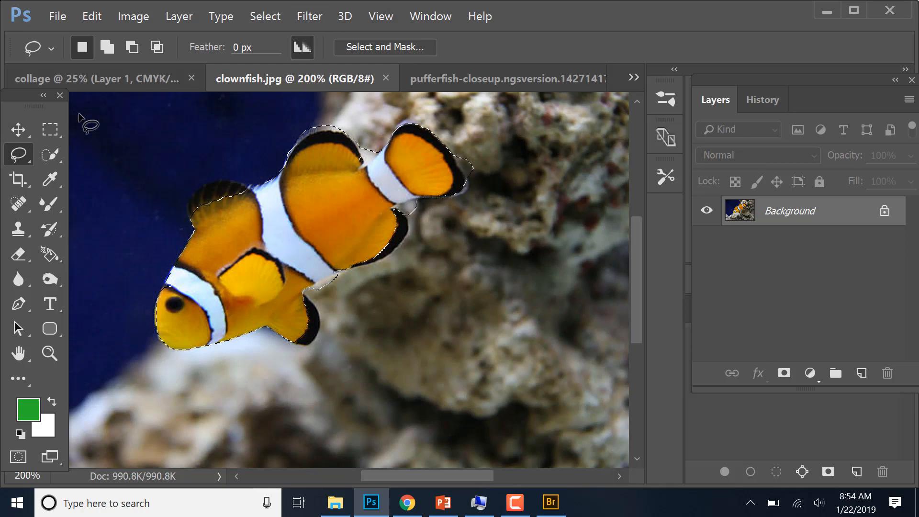
# - In the collage document, draw a green rectangle about 3304 by 2558 px over the whole canvas, directly above the Background layer
pyautogui.click(486, 79)
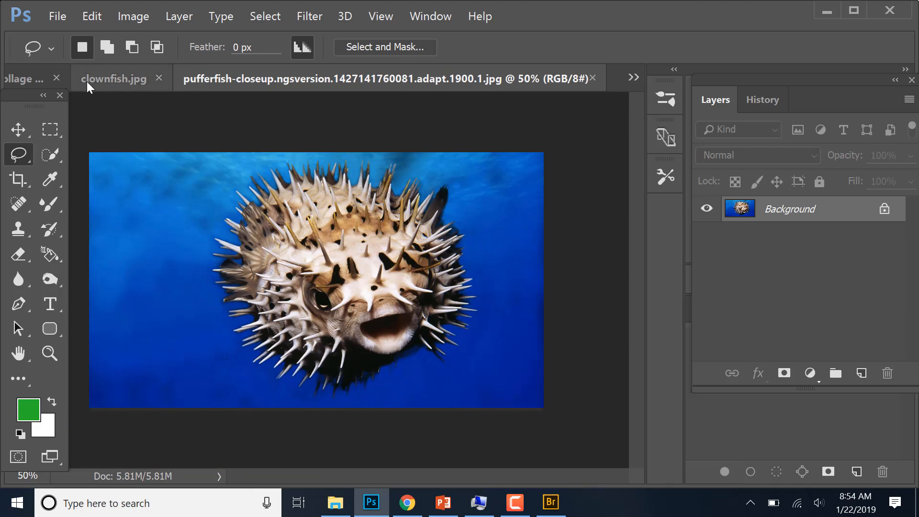
pyautogui.click(31, 79)
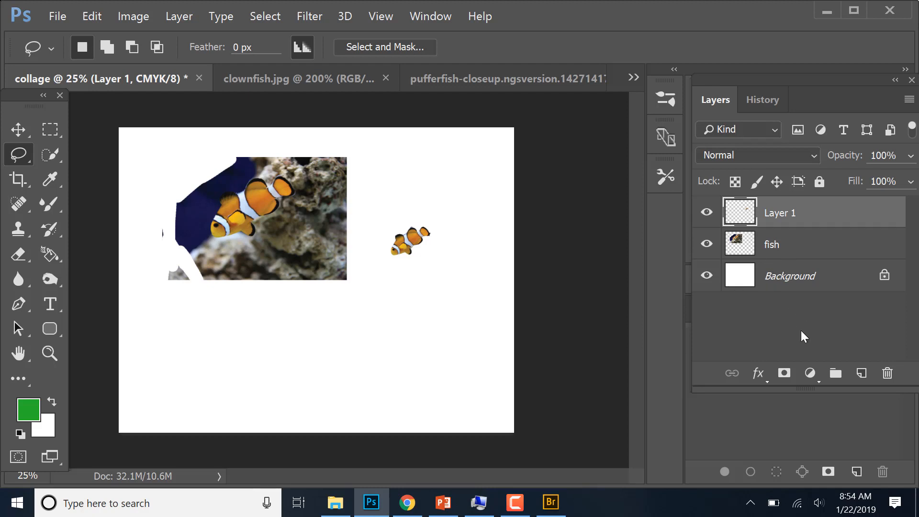
pyautogui.click(754, 283)
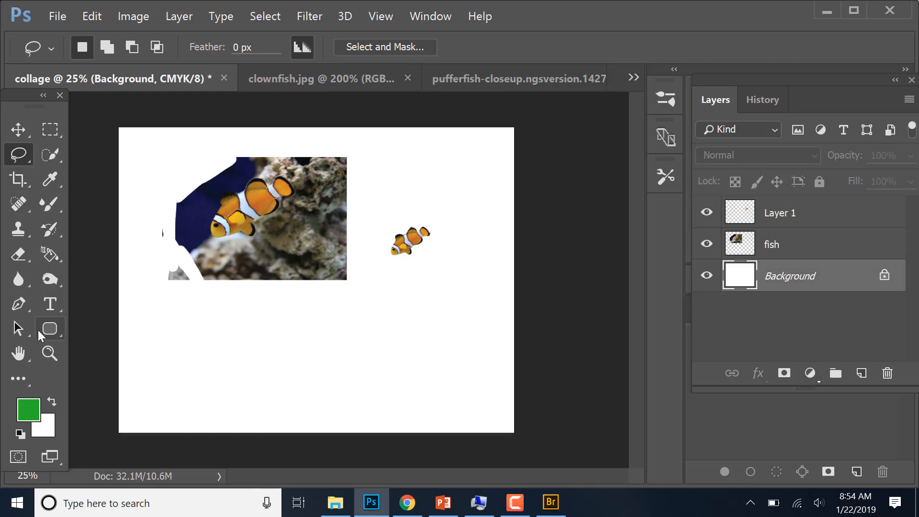
pyautogui.click(58, 332)
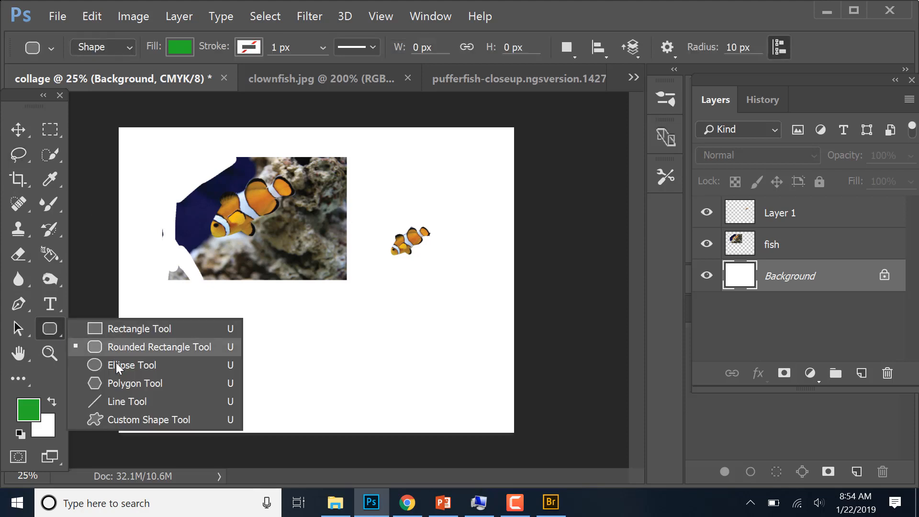
pyautogui.click(122, 328)
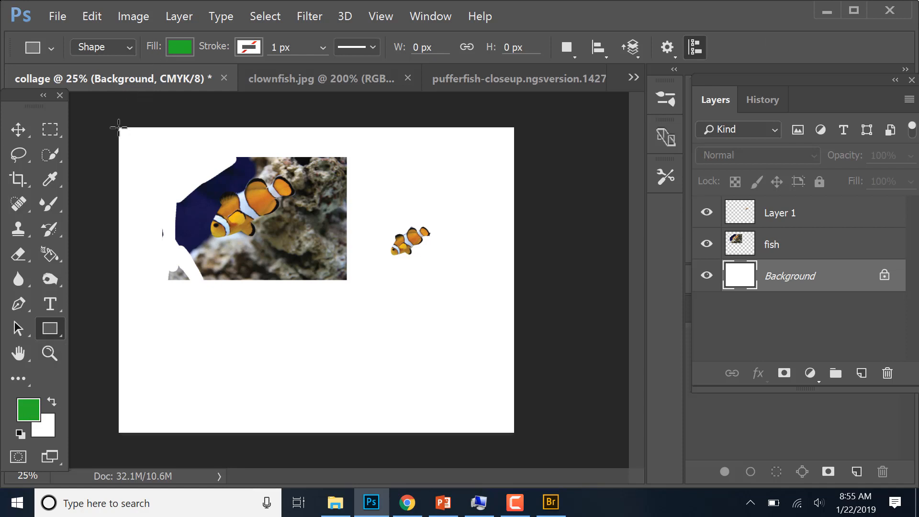
pyautogui.moveTo(119, 127); pyautogui.dragTo(514, 434)
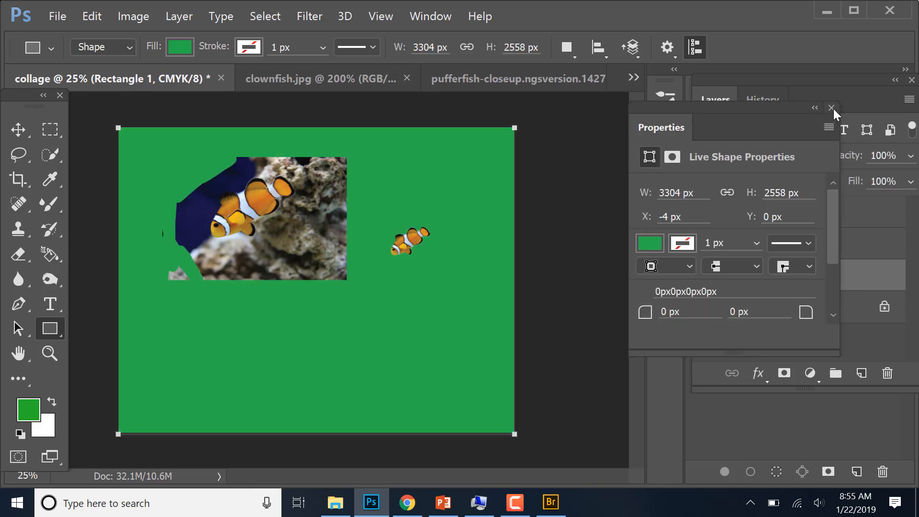
pyautogui.click(834, 107)
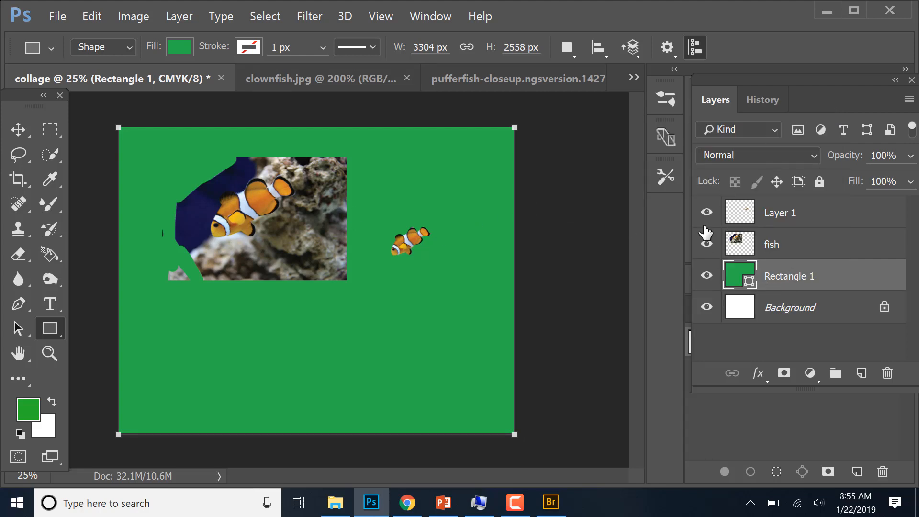
pyautogui.moveTo(778, 284)
pyautogui.mouseDown()
pyautogui.moveTo(793, 223)
pyautogui.moveTo(777, 283)
pyautogui.mouseUp()
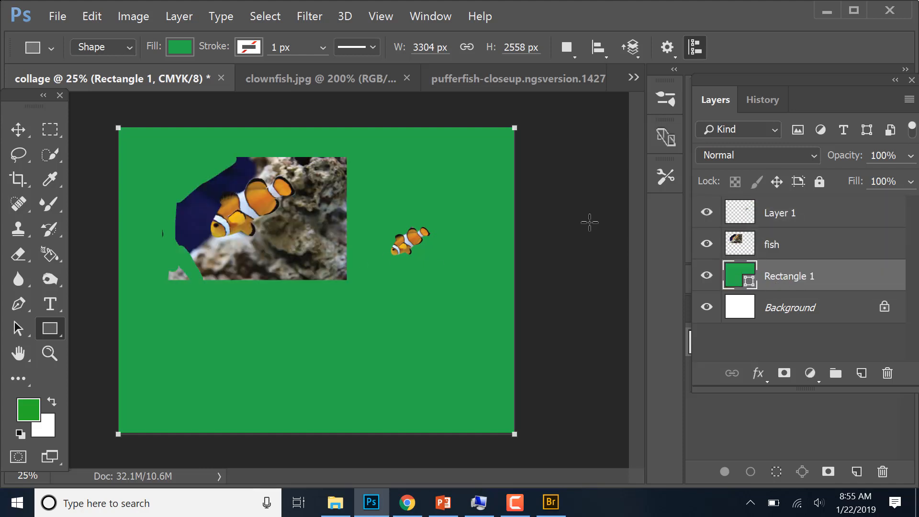
pyautogui.click(381, 292)
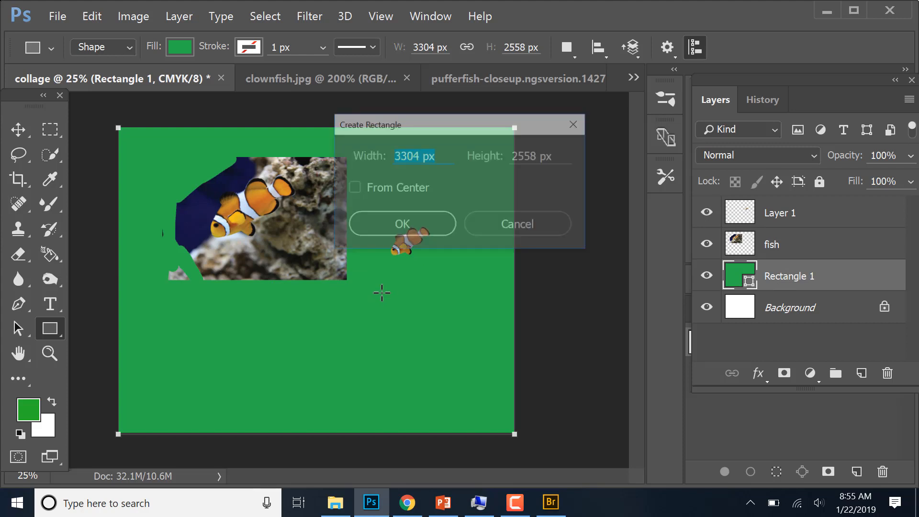
pyautogui.click(526, 223)
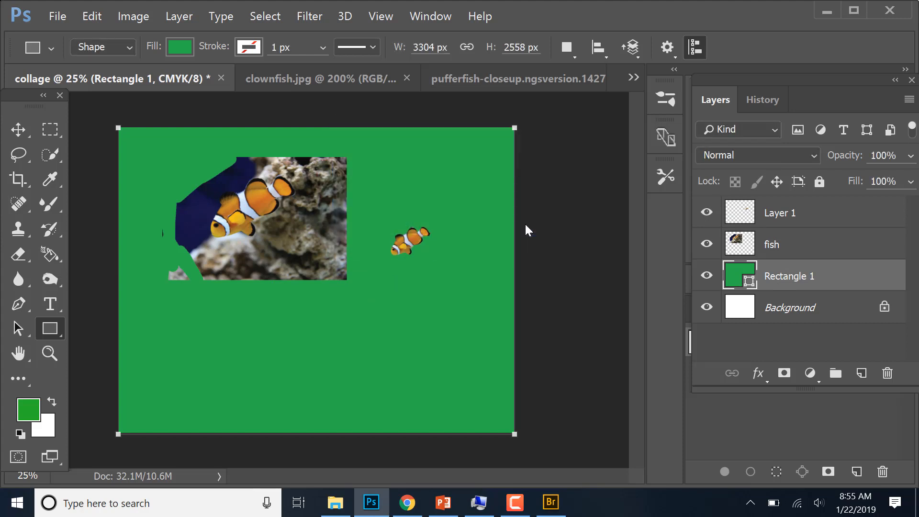
# - Activate the Horizontal Type tool for adding text to the collage
pyautogui.click(53, 306)
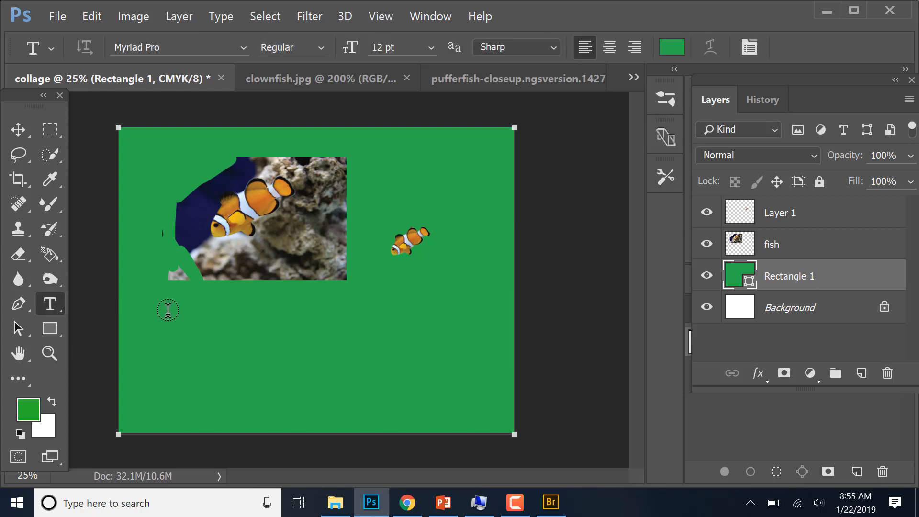